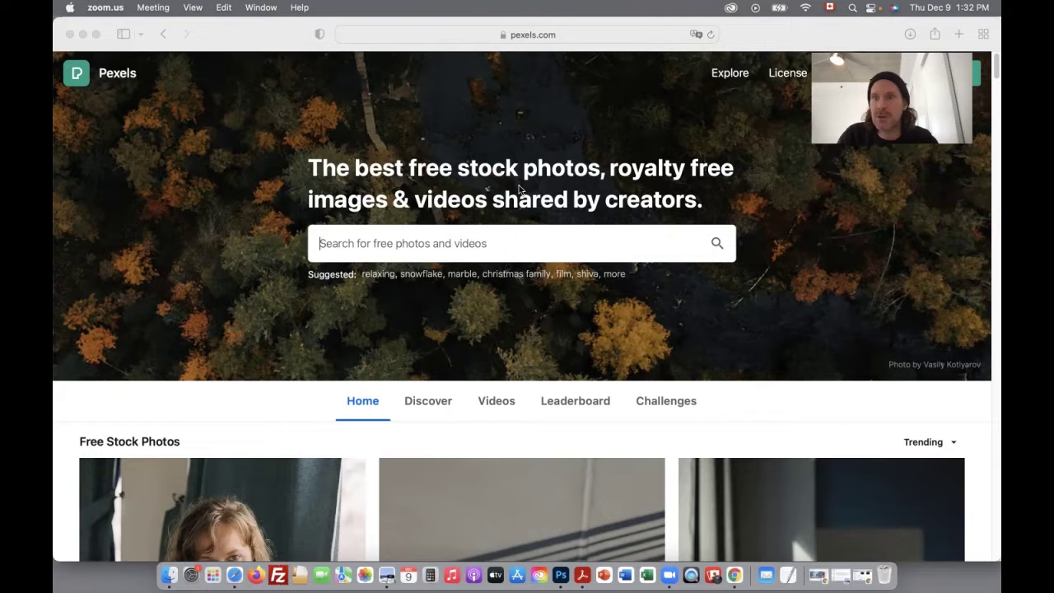
Browse the trending free stock photos on the Pexels home page.
scroll(519, 191, "down", 5)
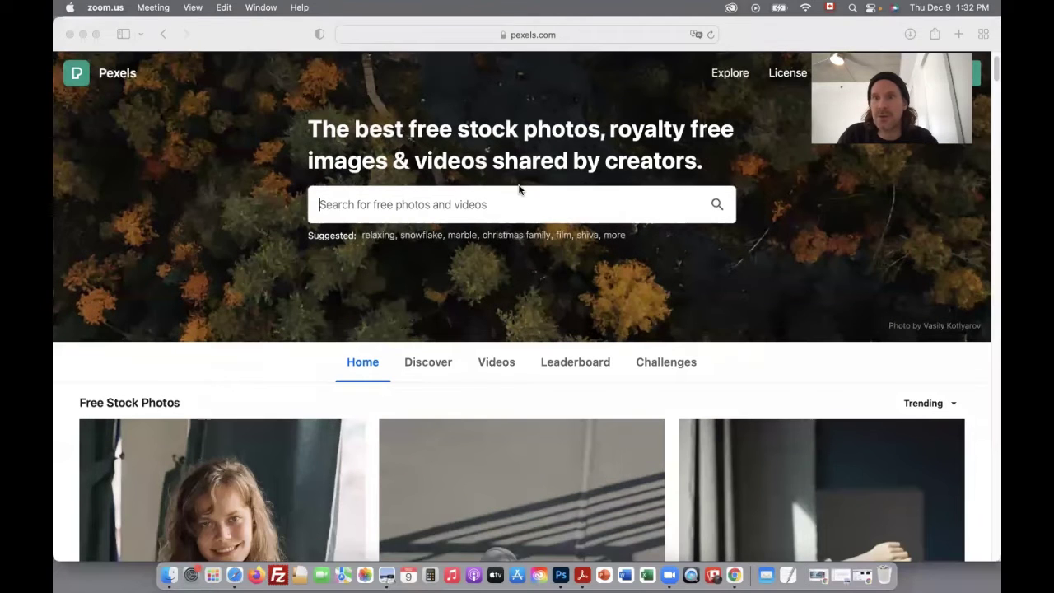
scroll(519, 190, "down", 10)
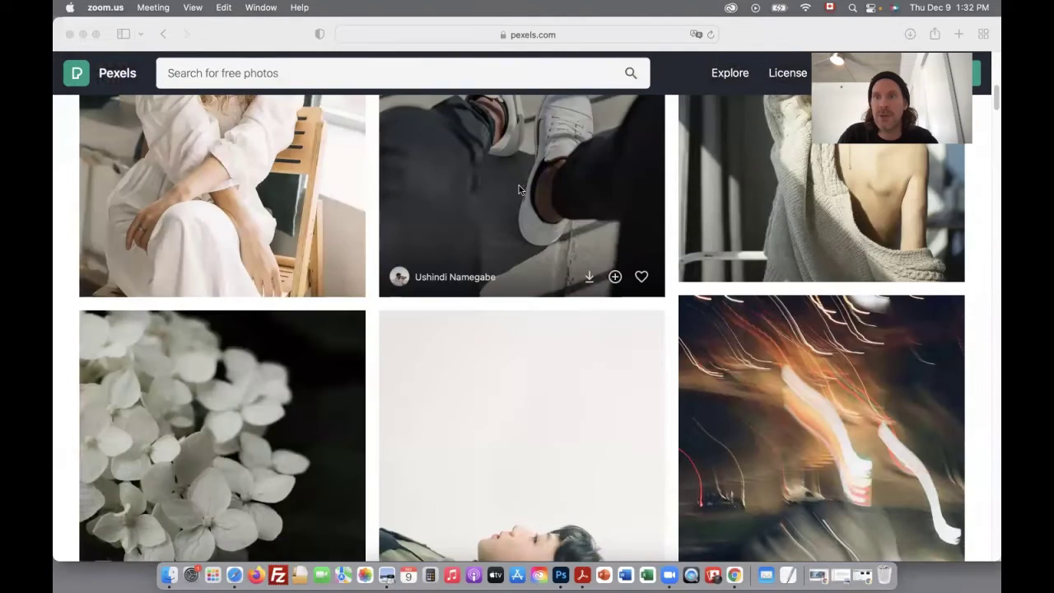
scroll(519, 190, "down", 2)
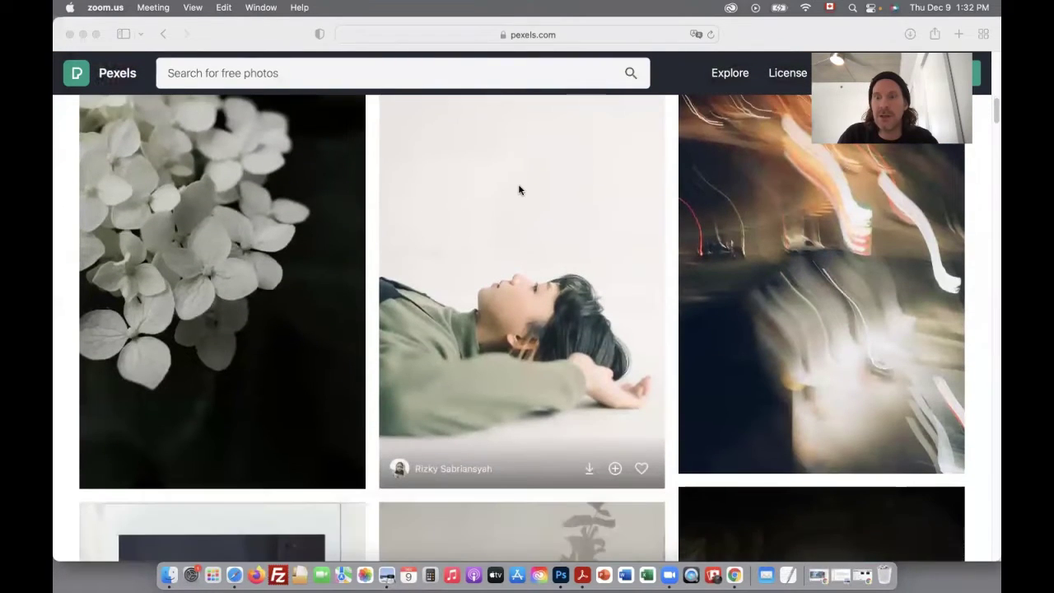
scroll(519, 191, "down", 4)
scroll(519, 191, "down", 12)
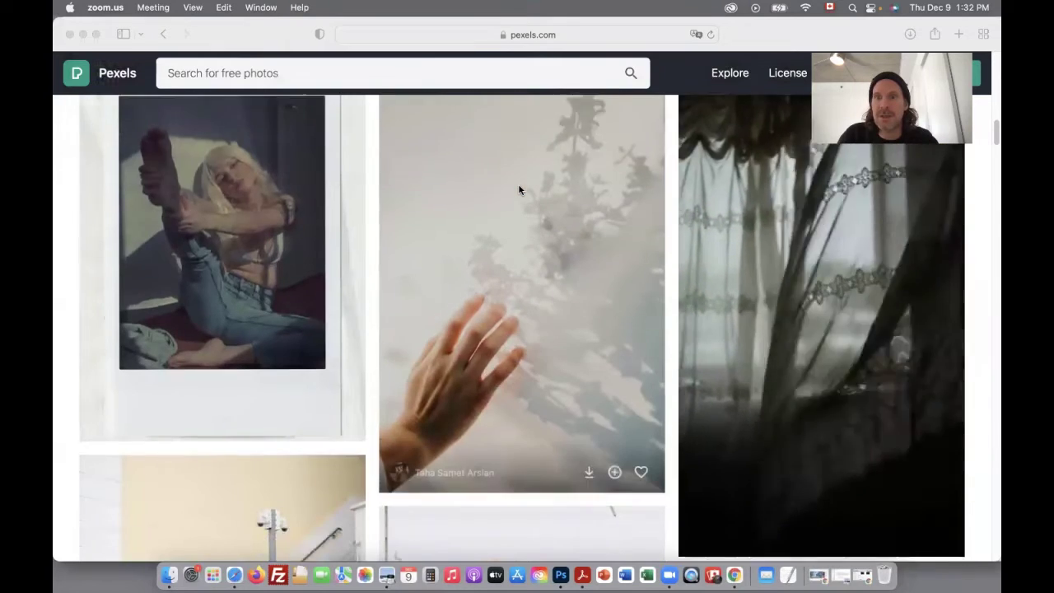
scroll(519, 190, "down", 15)
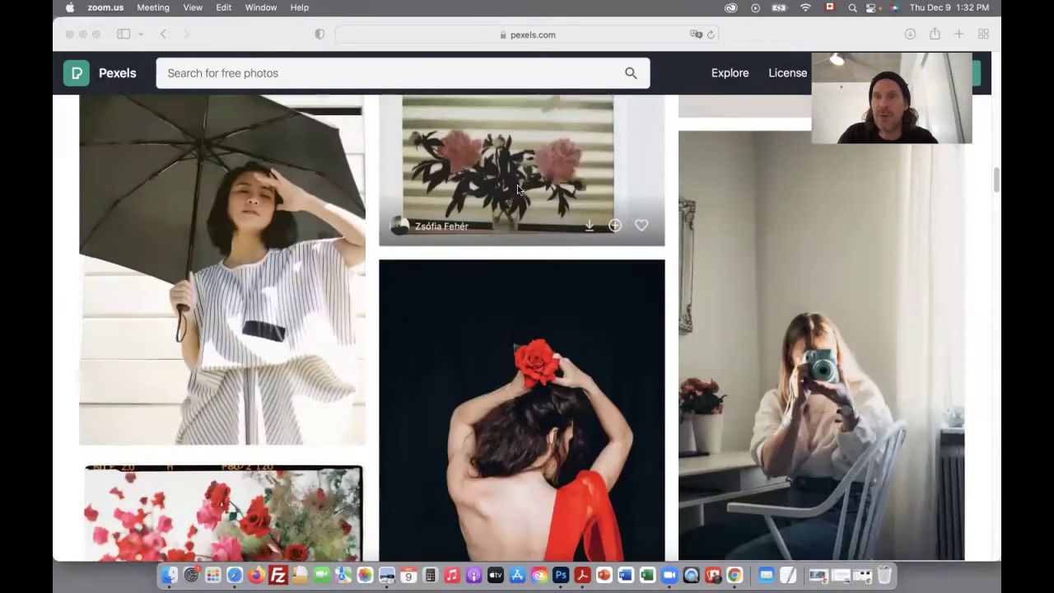
scroll(518, 190, "down", 10)
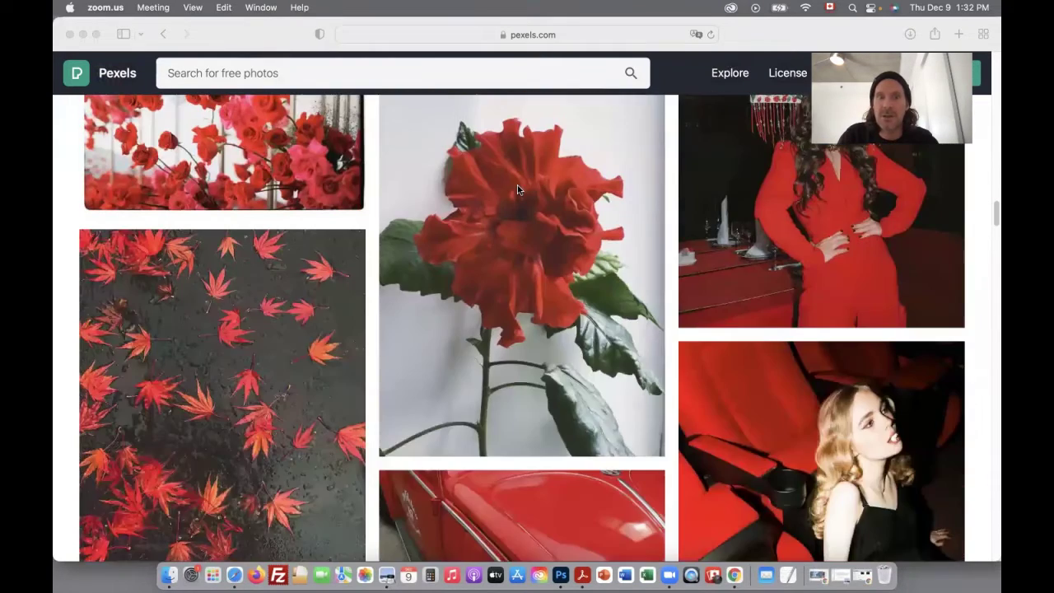
scroll(517, 187, "down", 9)
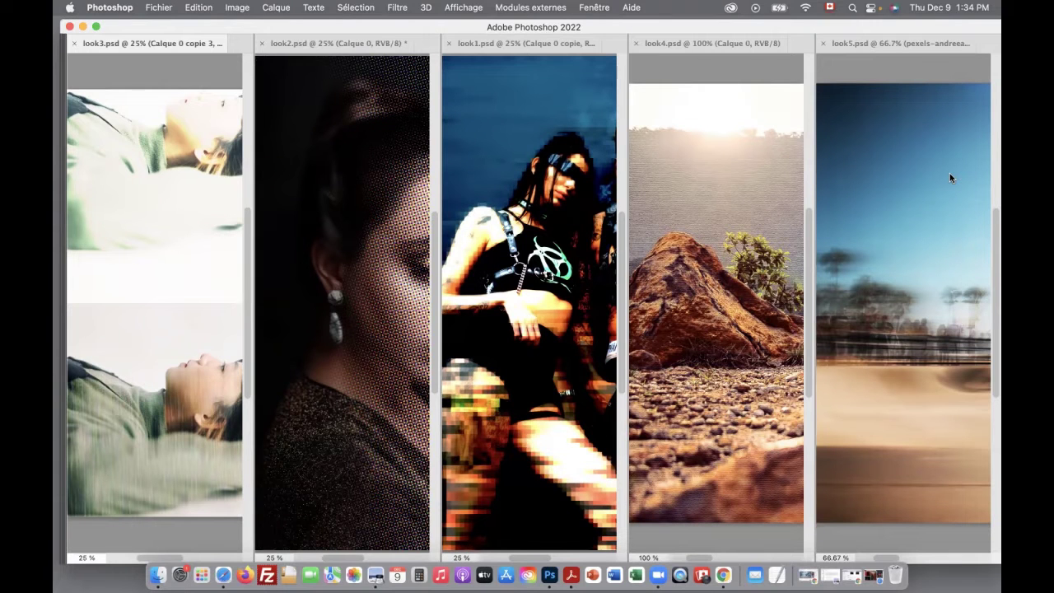
In Photoshop, view look5, look3, look2, look1 and look4 in full screen, and return to the standard screen mode with the interface shown.
left_click(915, 161)
key("f")
key("f")
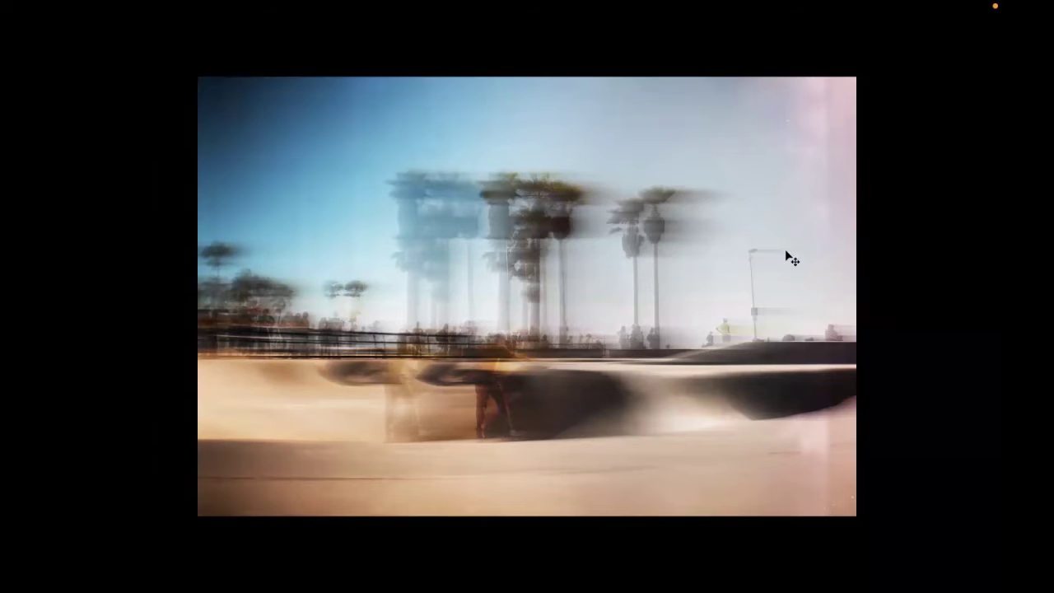
key("ctrl+Tab")
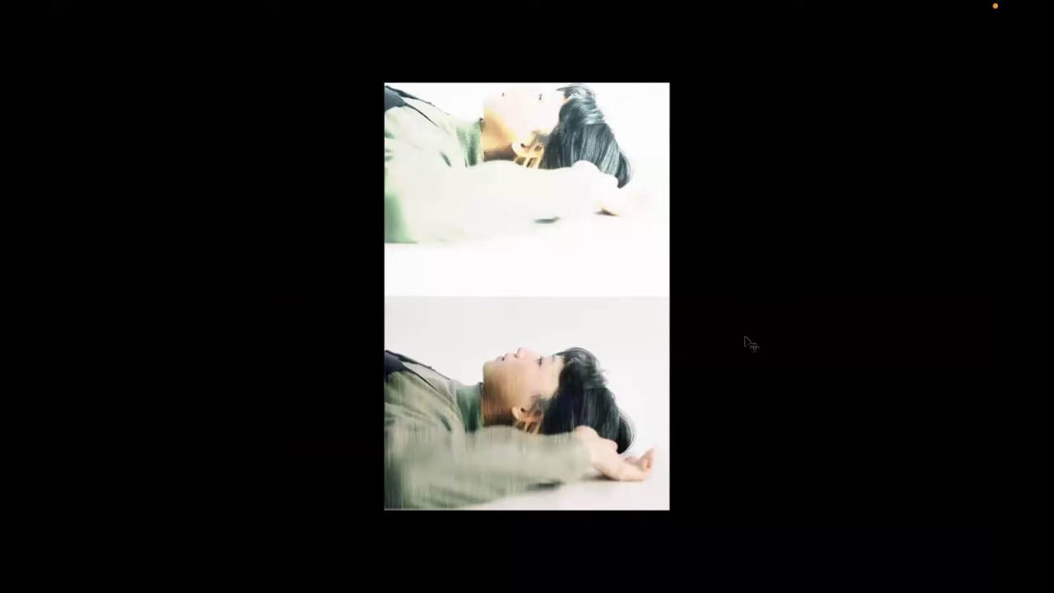
key("ctrl+Tab")
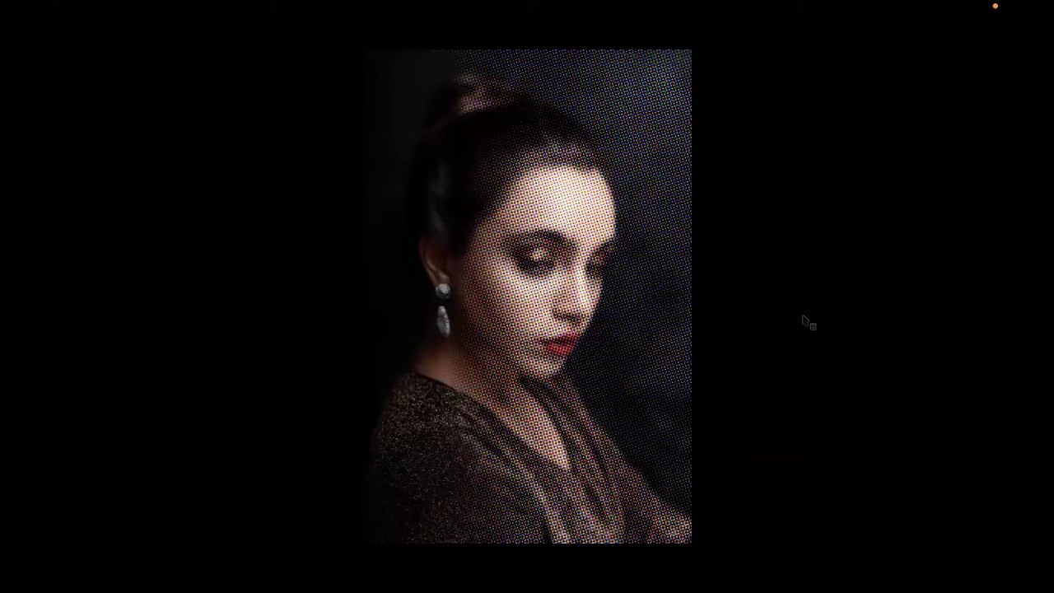
key("ctrl+Tab")
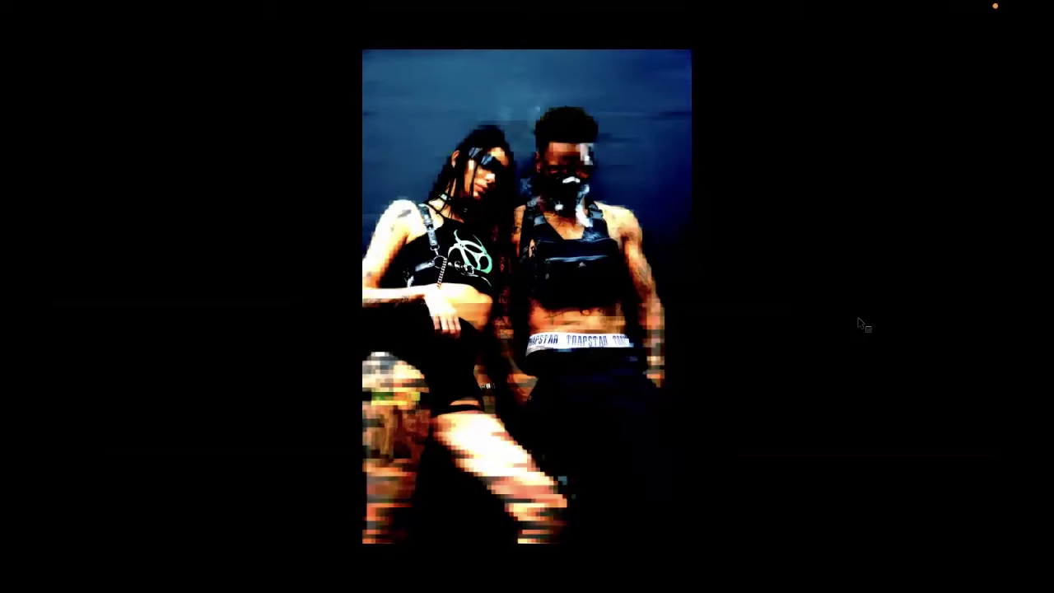
key("ctrl+Tab")
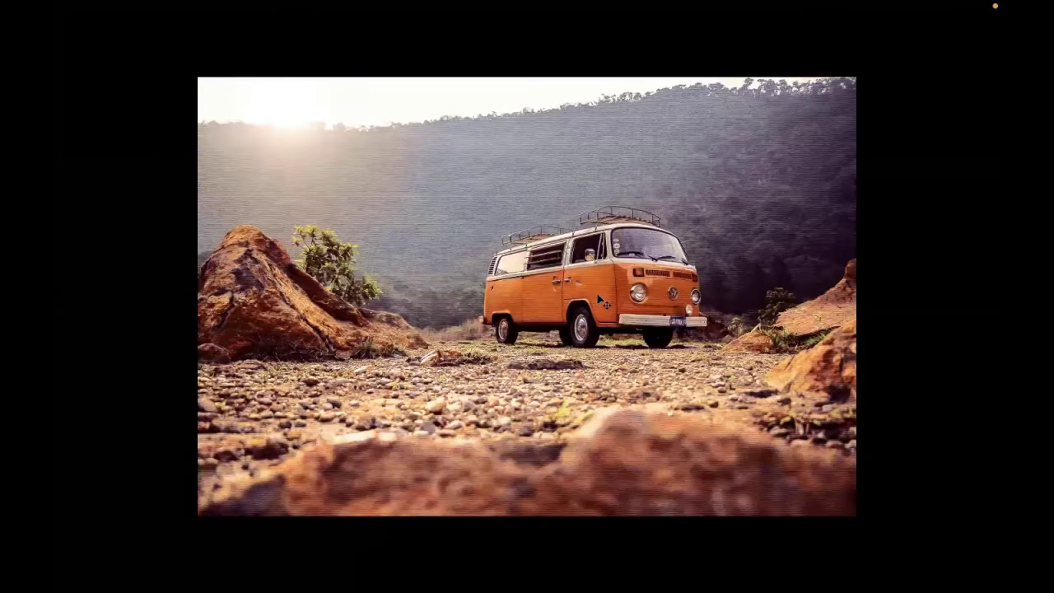
key("Tab")
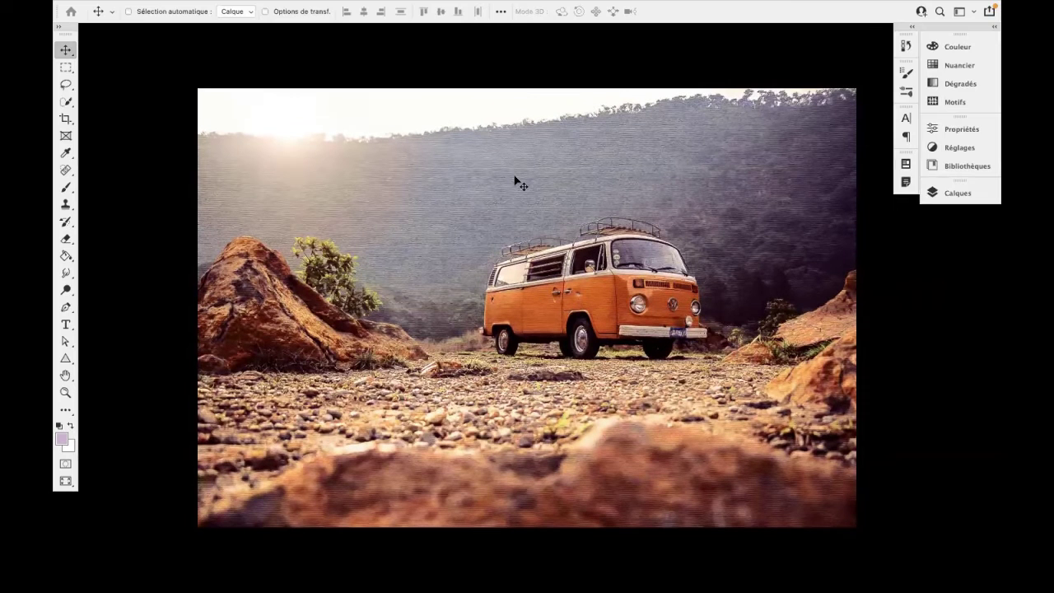
key("f")
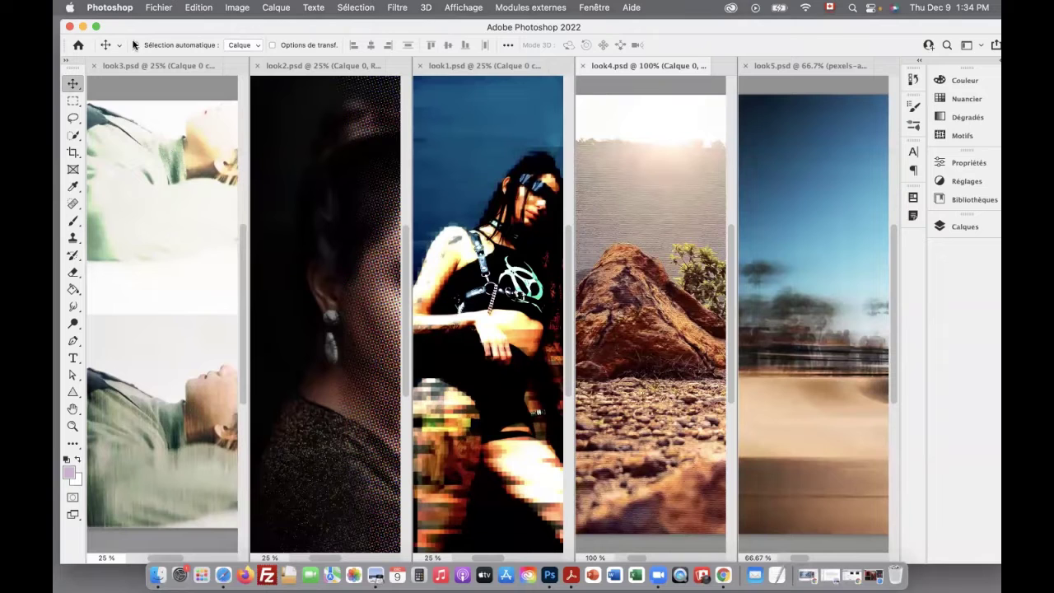
left_click(606, 73)
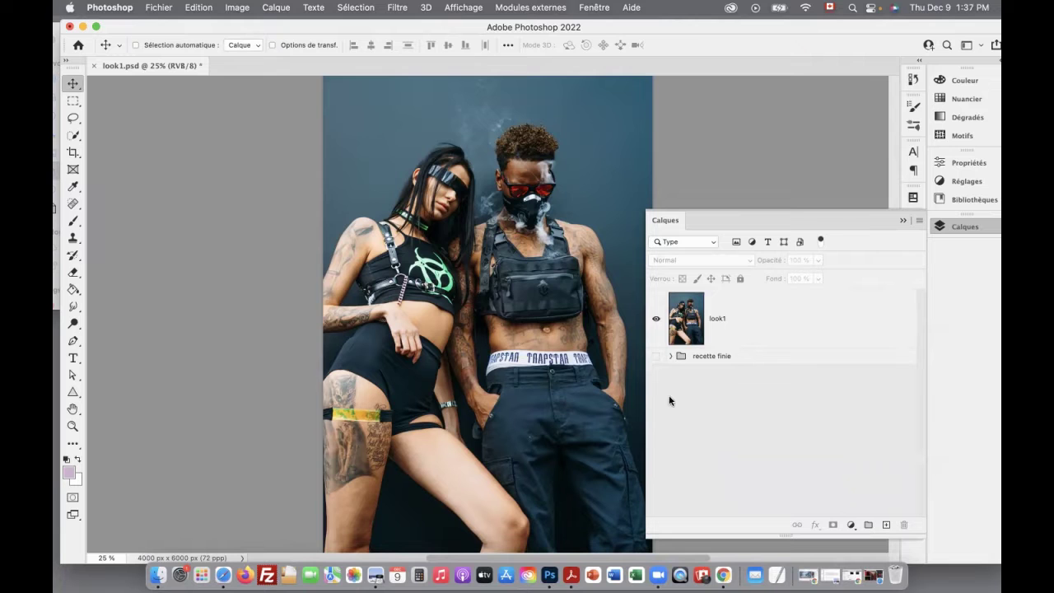
Compare the original look1 layer with the "recette finie" group by switching their visibility, and restore the original view.
left_click(657, 318)
left_click(657, 356)
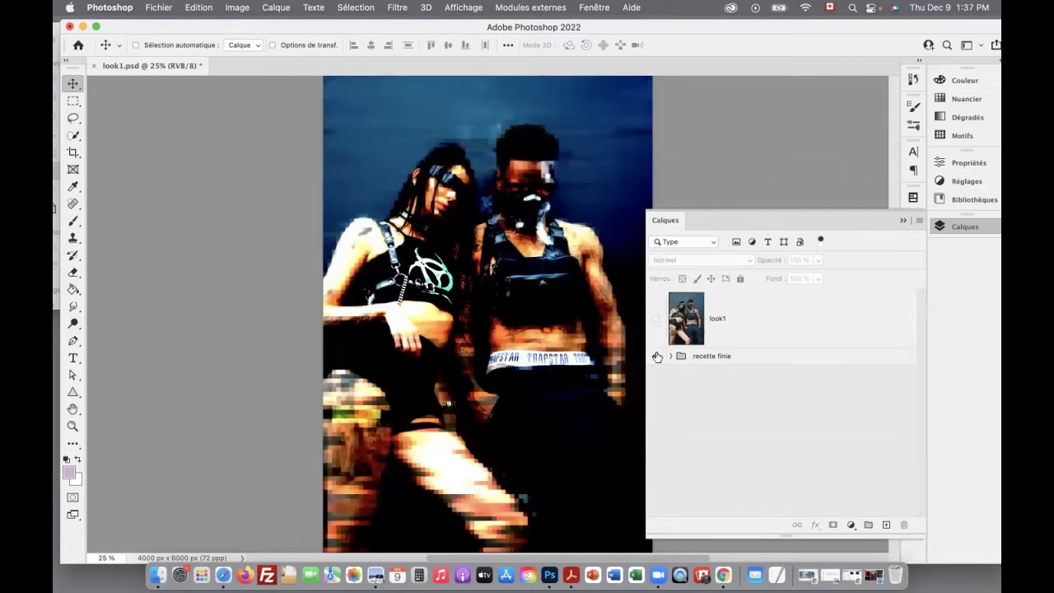
left_click(657, 356)
left_click(656, 318)
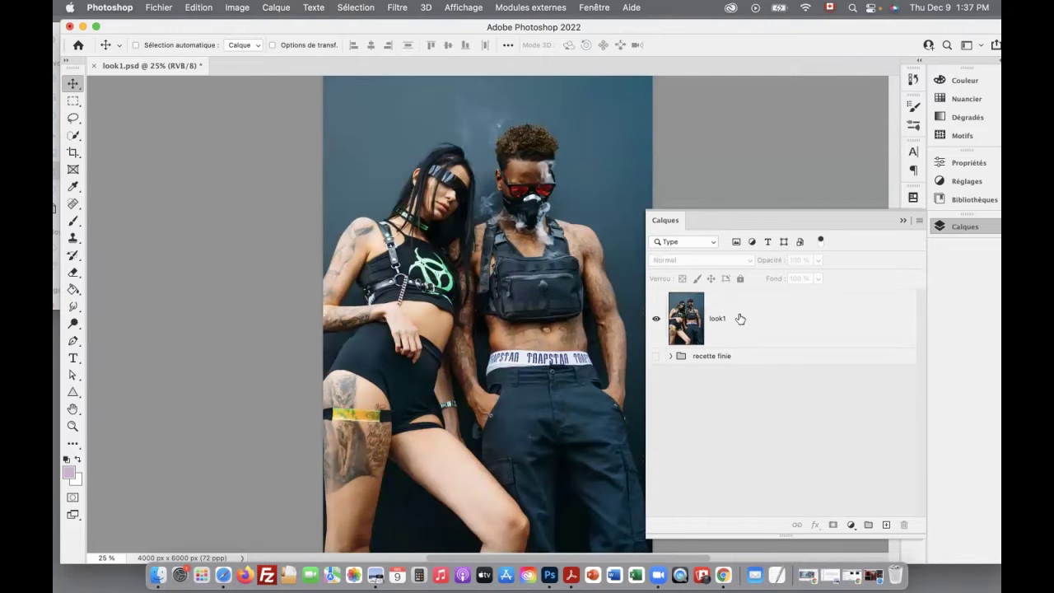
Give the look1 layer a green (Vert) colour label.
right_click(655, 334)
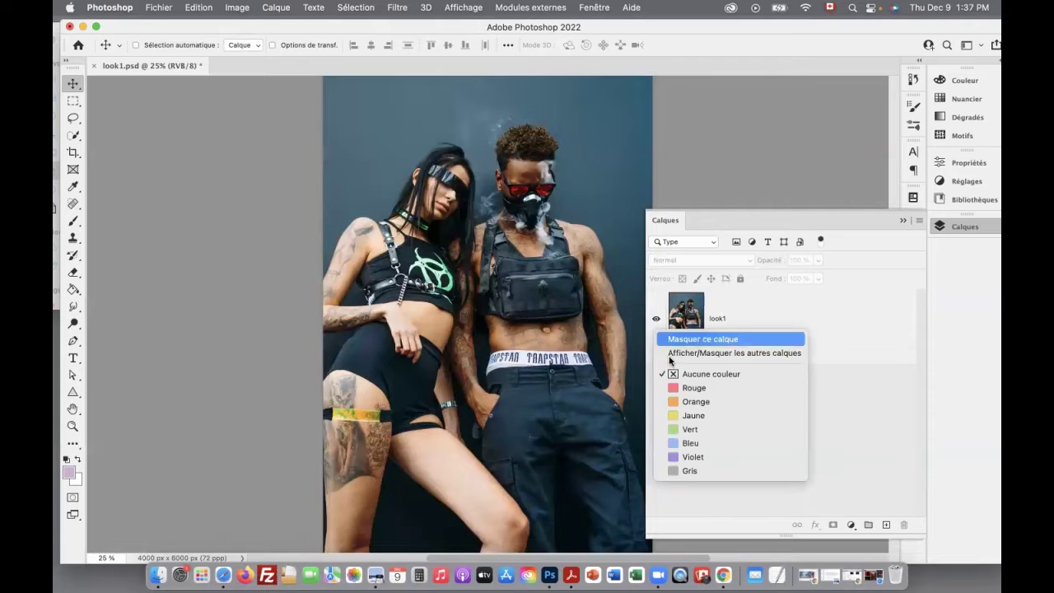
left_click(702, 428)
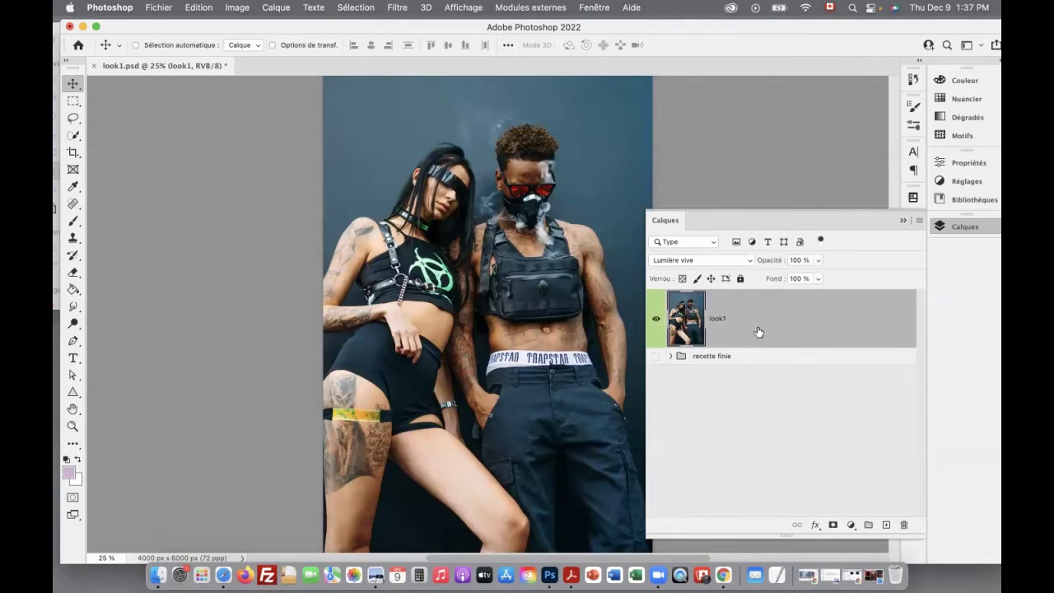
Open the Filter Gallery for the look1 layer and zoom its preview out to 33.3%.
left_click(397, 8)
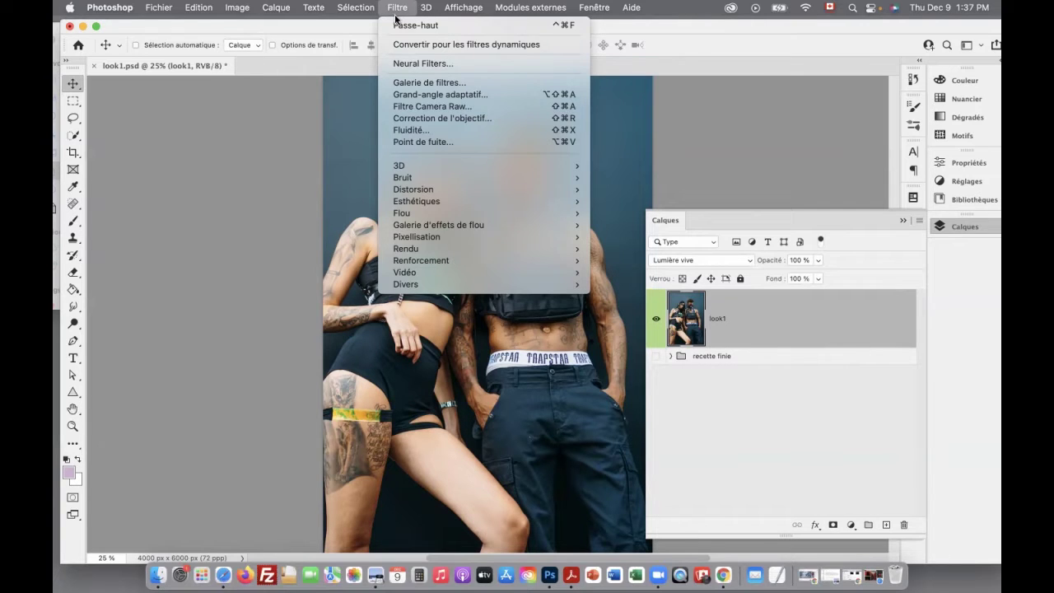
left_click(427, 83)
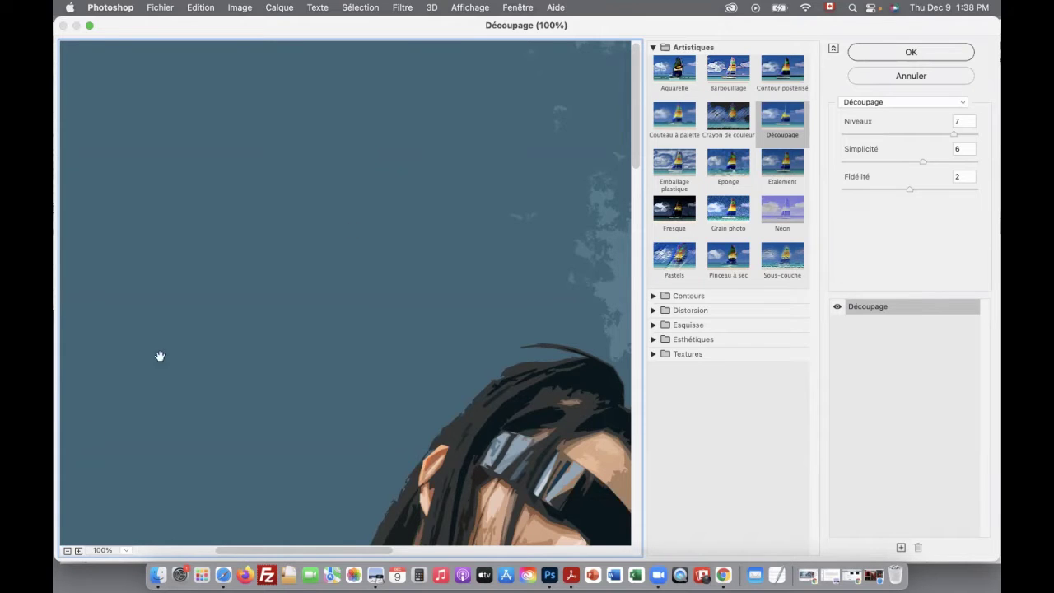
key("alt")
left_click(486, 463, "alt")
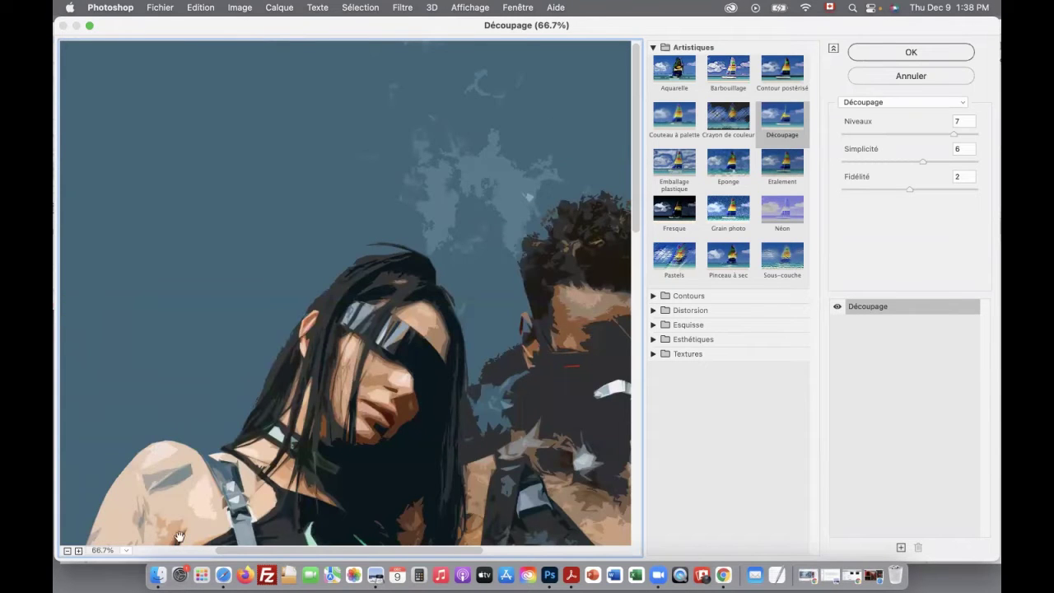
left_click(67, 551)
left_click(67, 551)
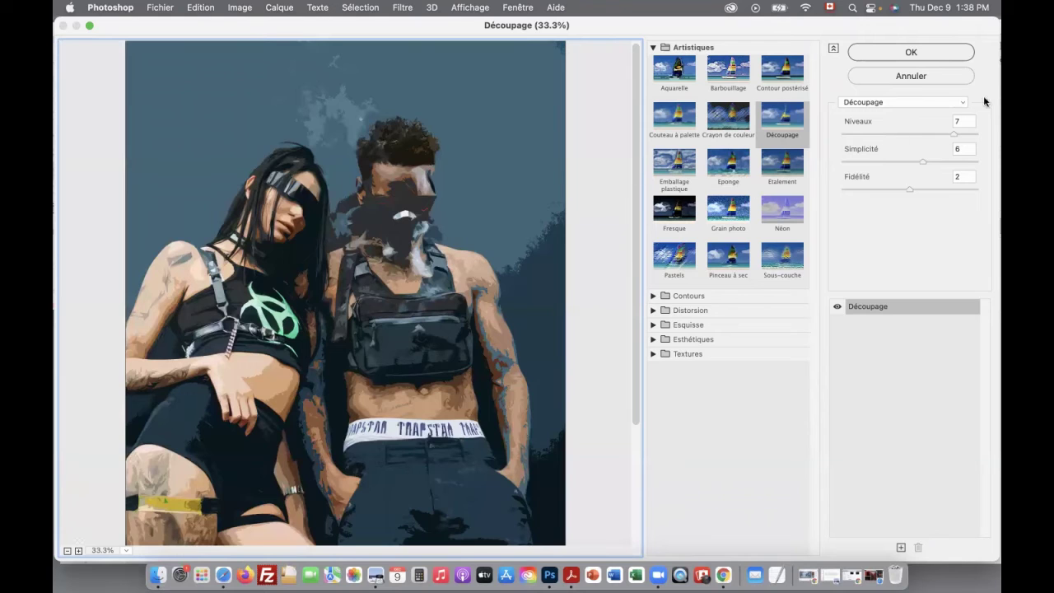
Try the Découpage filter with Niveaux 3, Simplicité 9 and Fidélité 1.
left_click(958, 137)
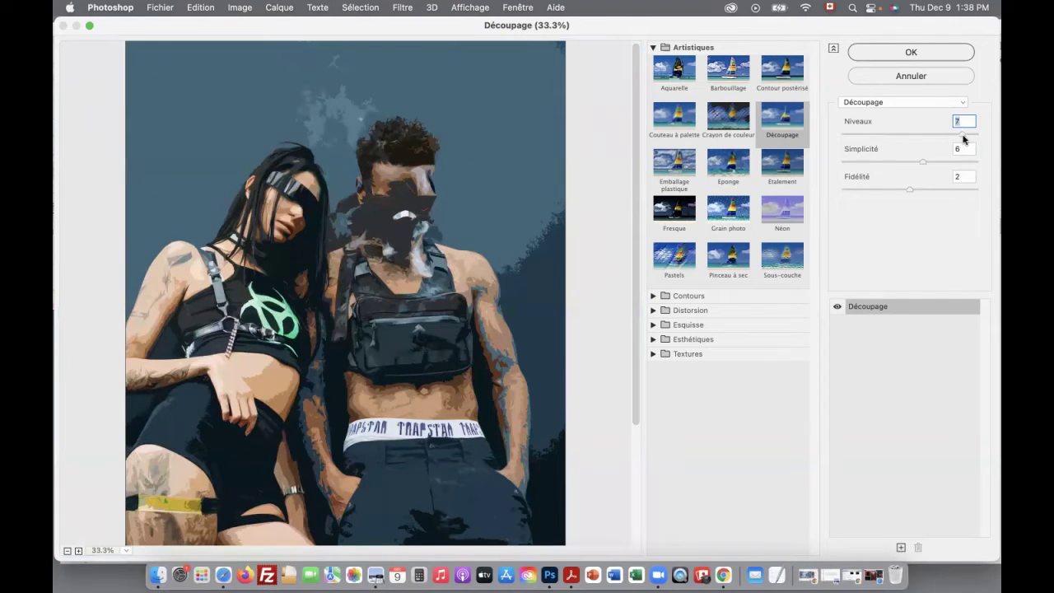
left_click_drag(962, 134, 937, 136)
left_click_drag(853, 132, 866, 133)
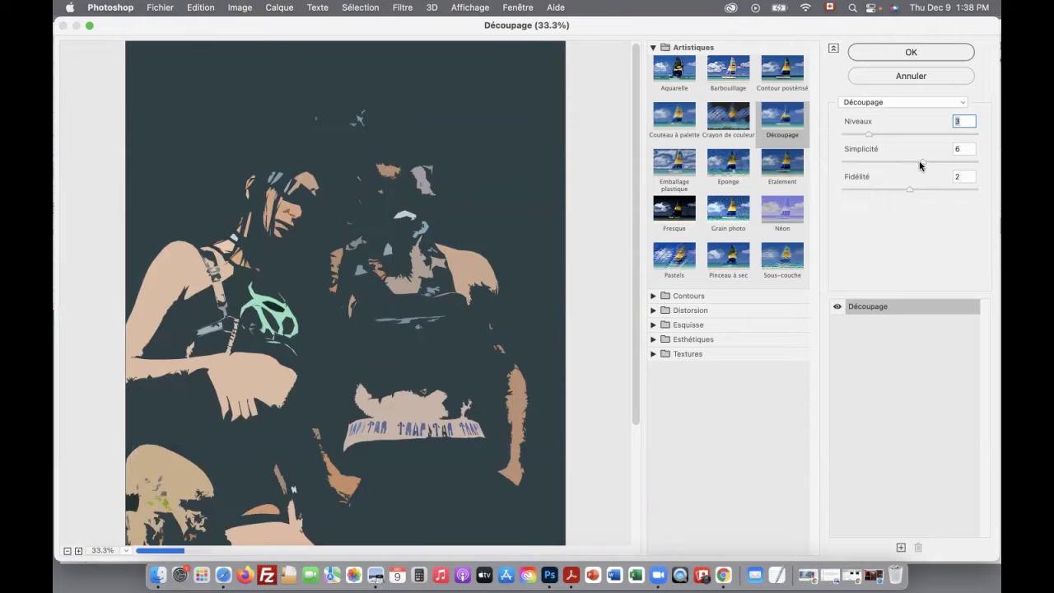
left_click_drag(901, 165, 872, 165)
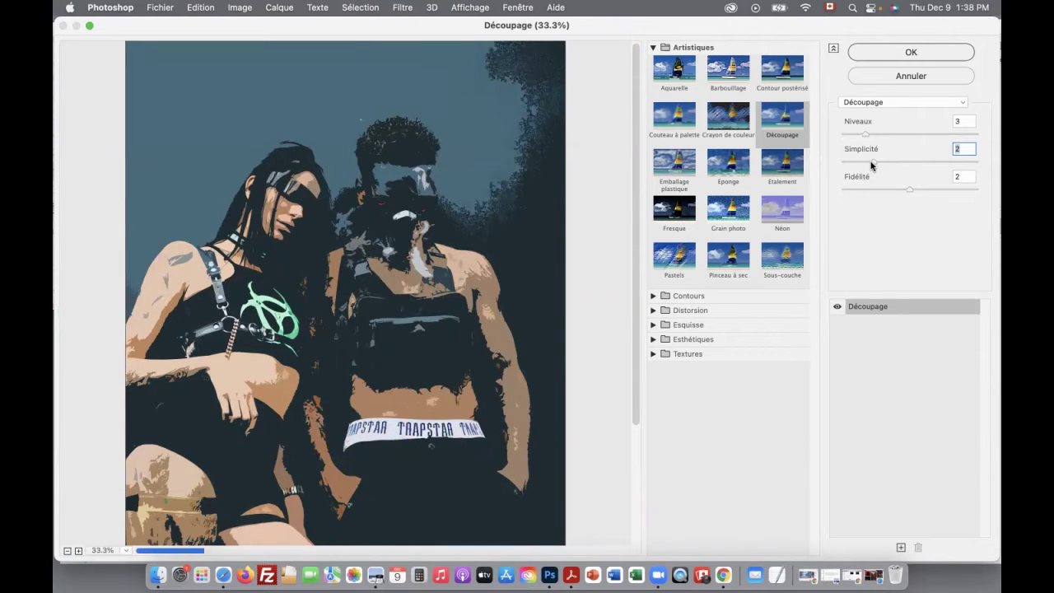
left_click_drag(872, 165, 905, 163)
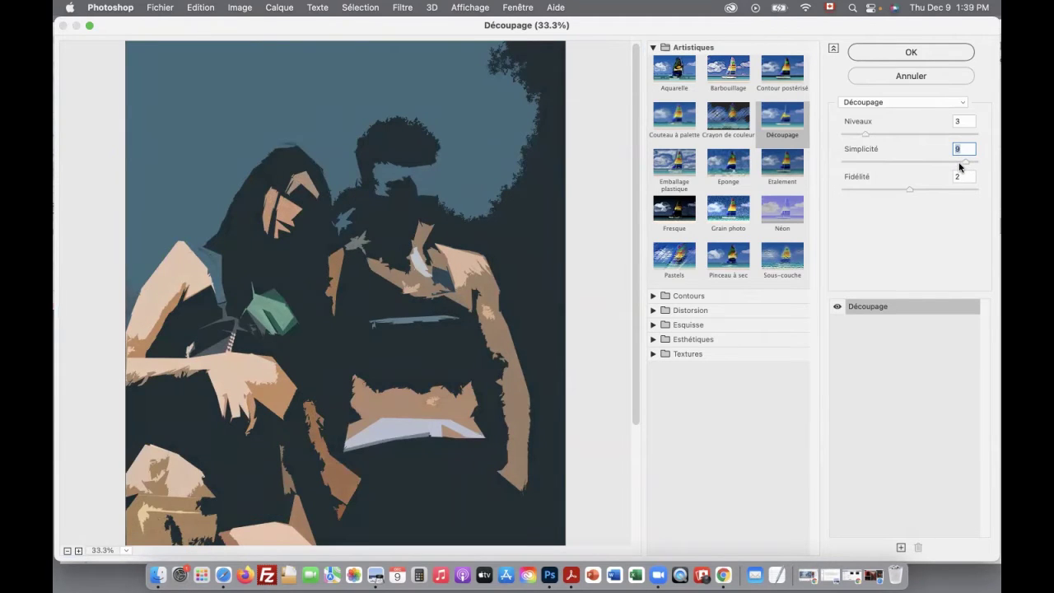
left_click_drag(910, 189, 871, 193)
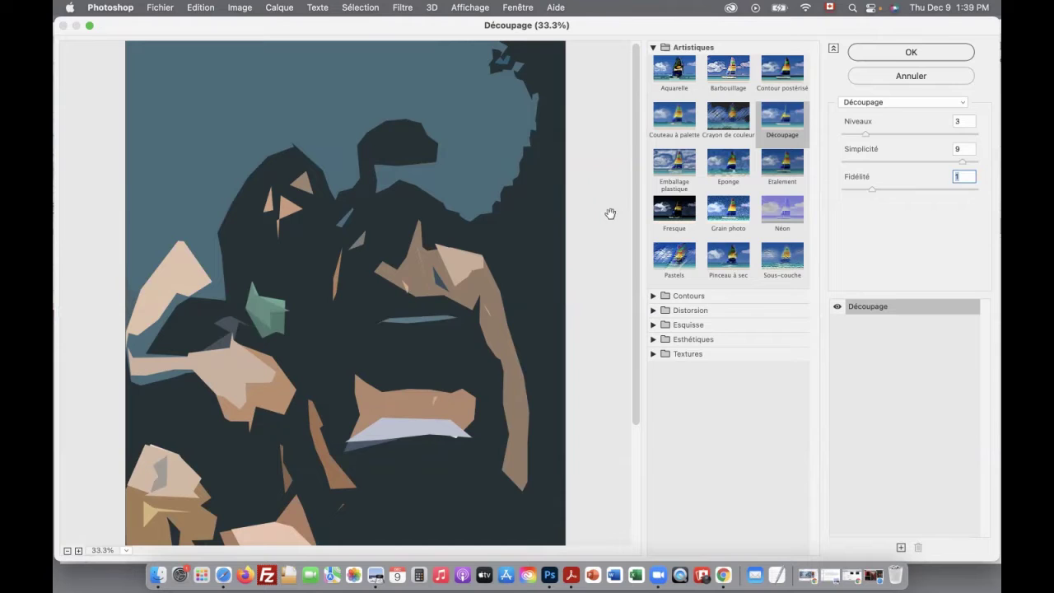
Try the Aquarelle filter with Détail 13, Ombres 7 and Texture 2.
left_click(675, 72)
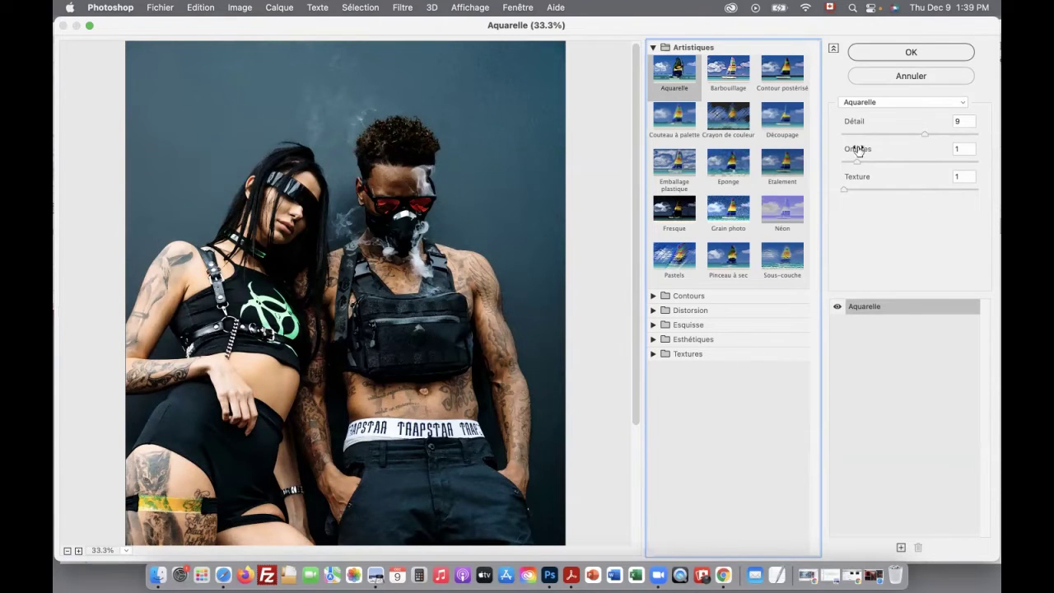
left_click_drag(858, 161, 901, 162)
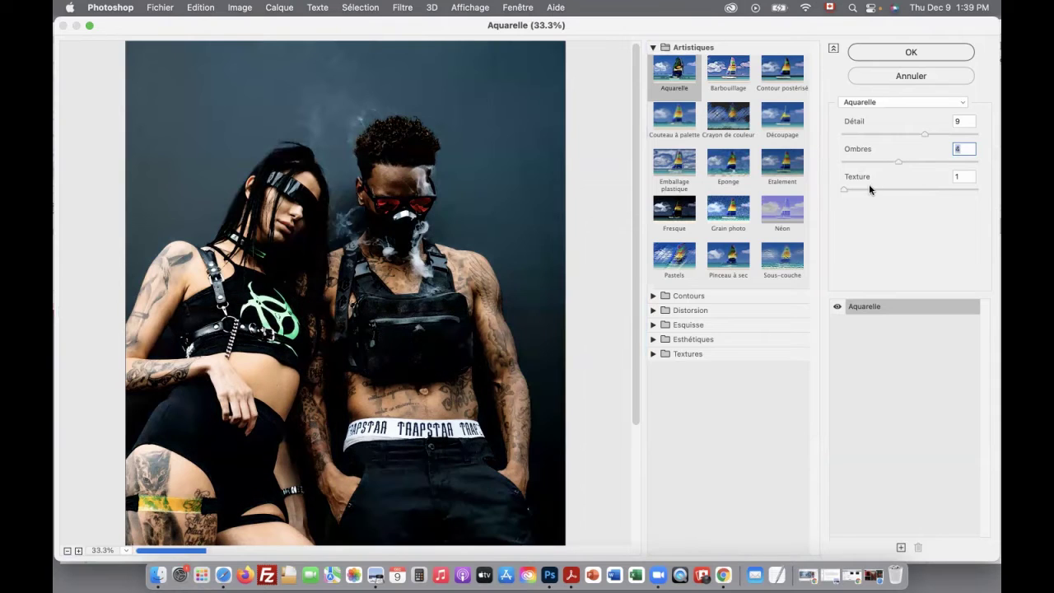
left_click_drag(852, 190, 963, 134)
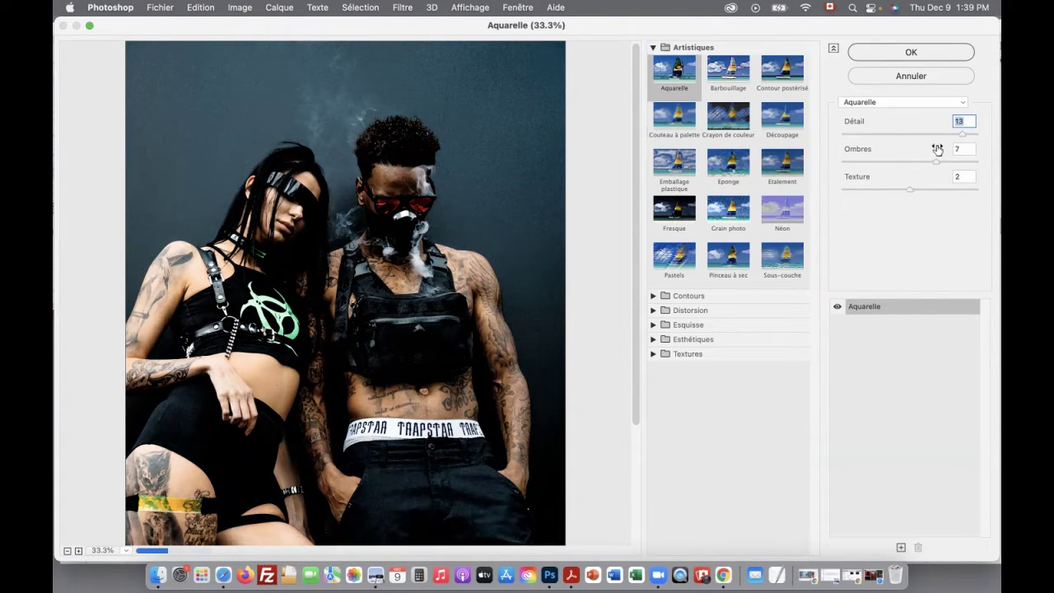
Look through the Contours filter category and preview the Contour lumineux filter from Esthétiques.
left_click(658, 49)
left_click(654, 63)
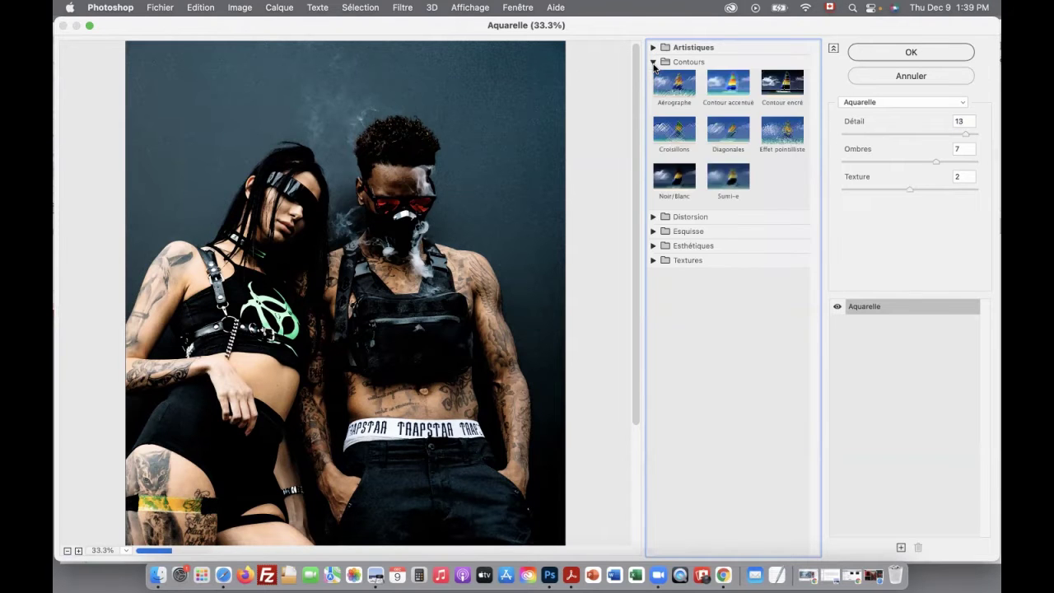
left_click(654, 63)
left_click(654, 105)
left_click(675, 132)
left_click(654, 105)
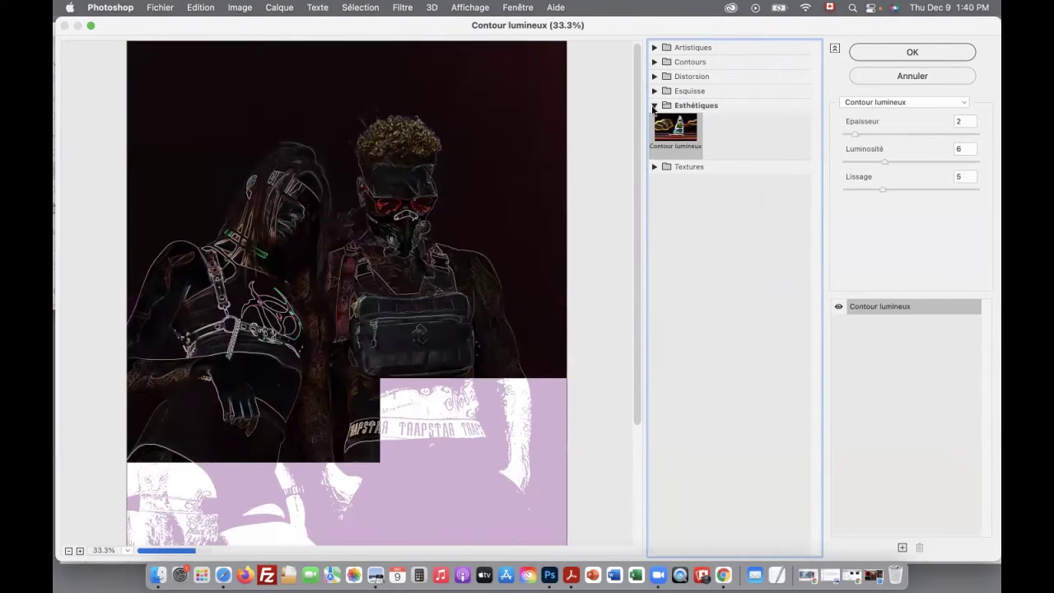
Sample the Craquelure and Placage de texture filters from Textures, and settle on the Vitrail filter.
left_click(656, 120)
left_click(675, 142)
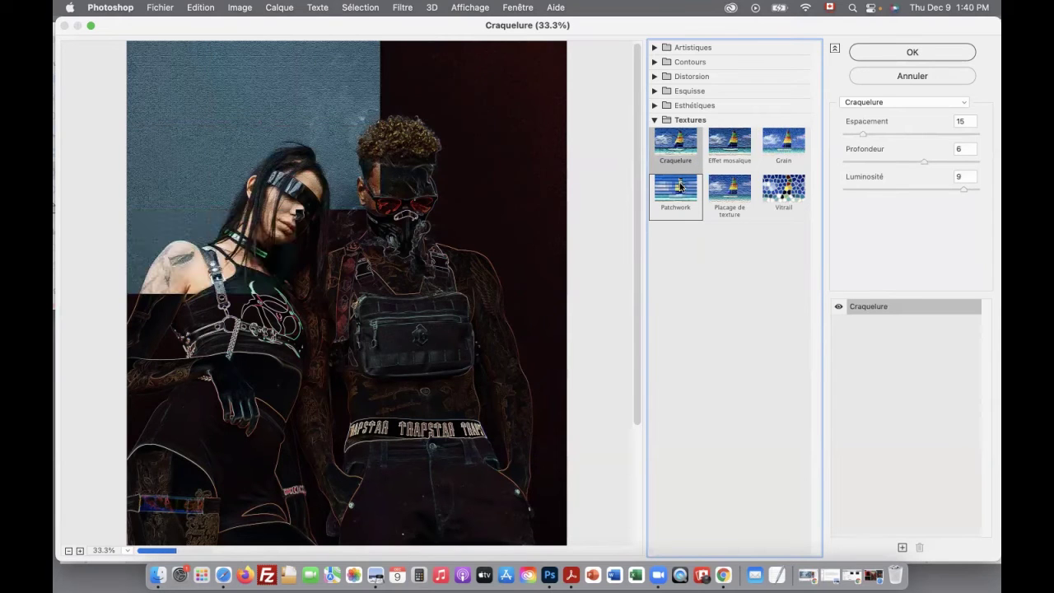
left_click(729, 203)
left_click(784, 192)
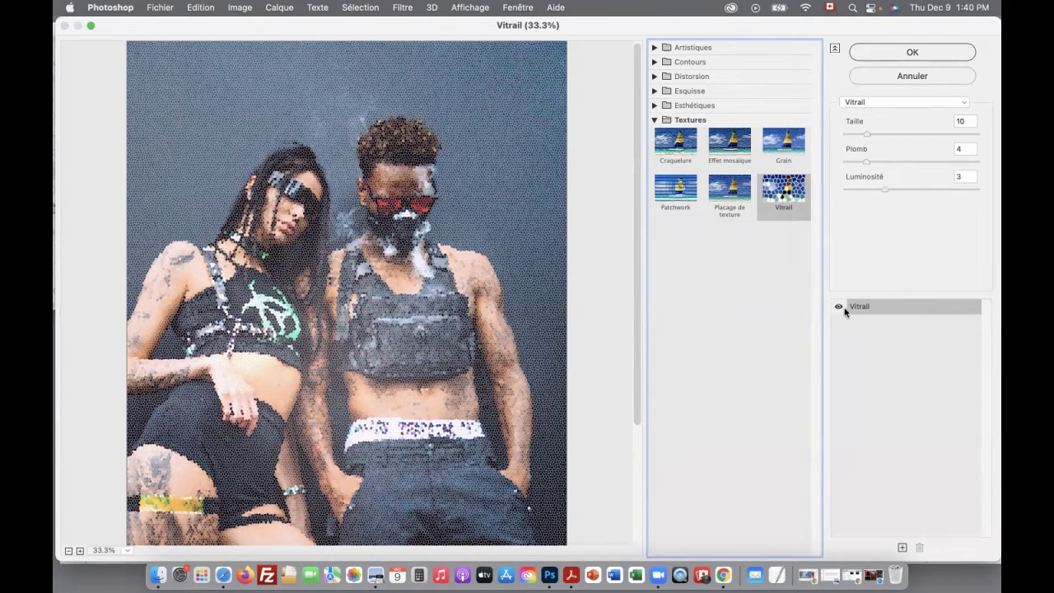
Set the Vitrail filter's Taille to 33, stack a Craquelure effect above it, and apply both to the look1 layer.
left_click_drag(867, 134, 902, 133)
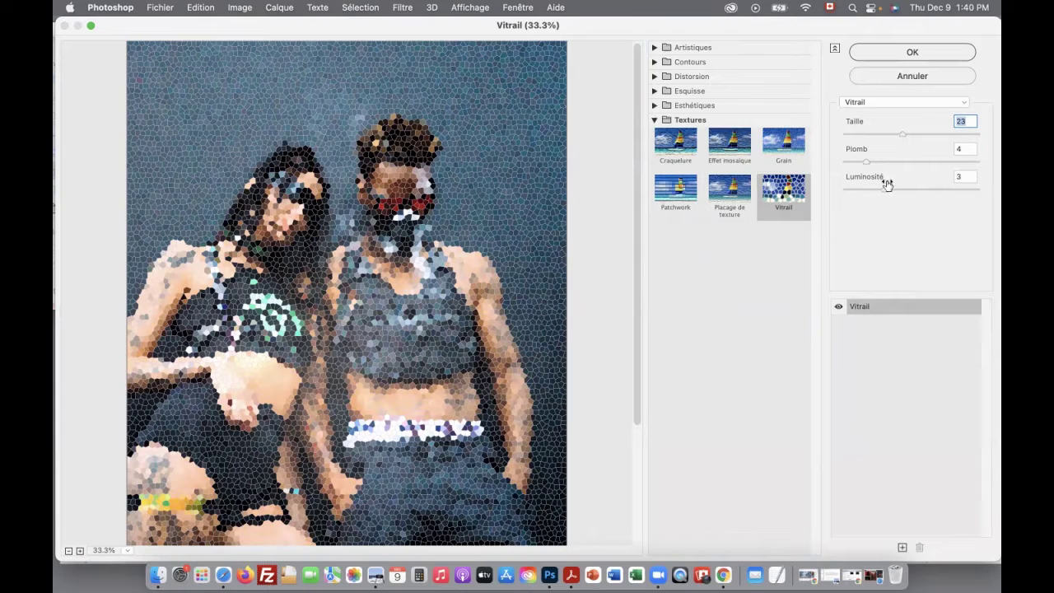
left_click_drag(920, 134, 929, 135)
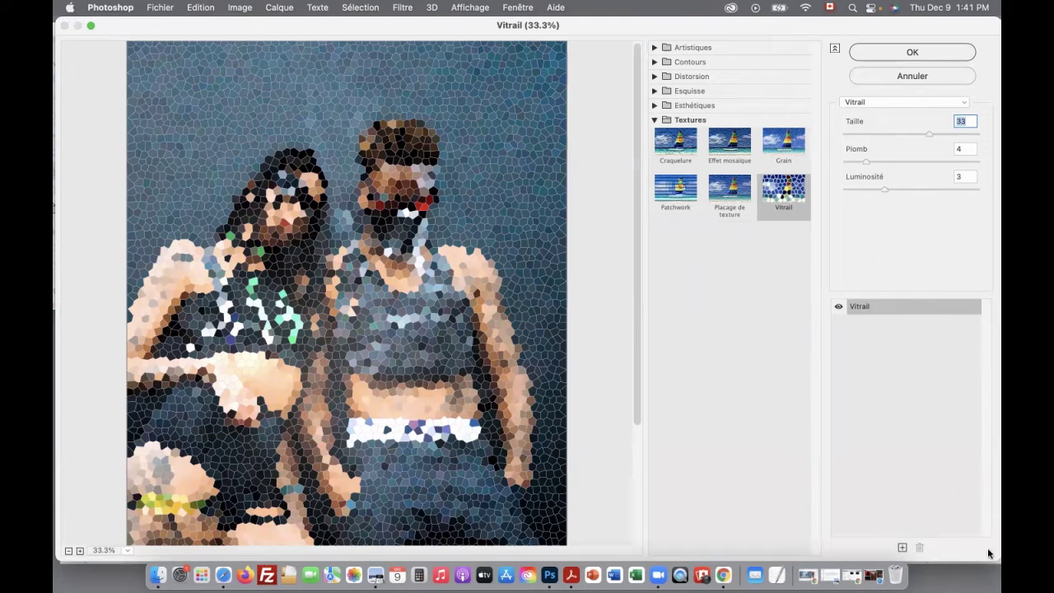
left_click(900, 548)
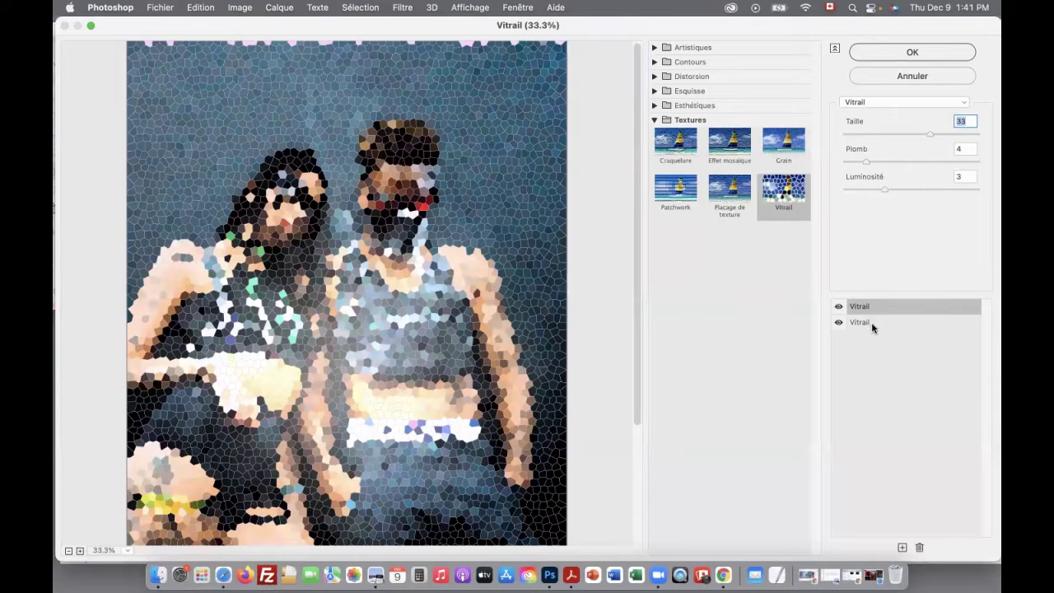
left_click(679, 145)
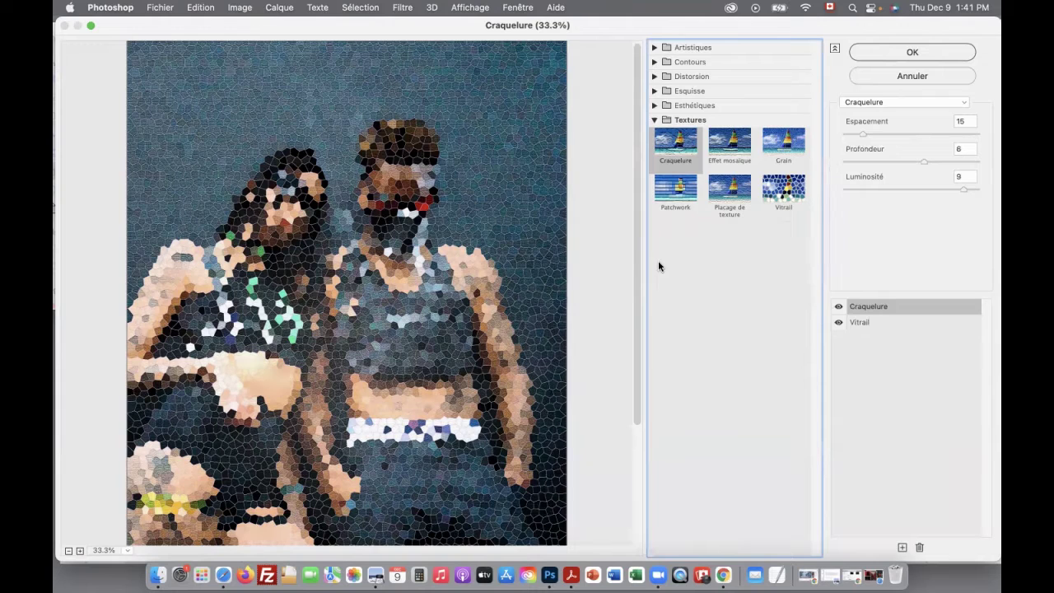
left_click_drag(785, 30, 776, 64)
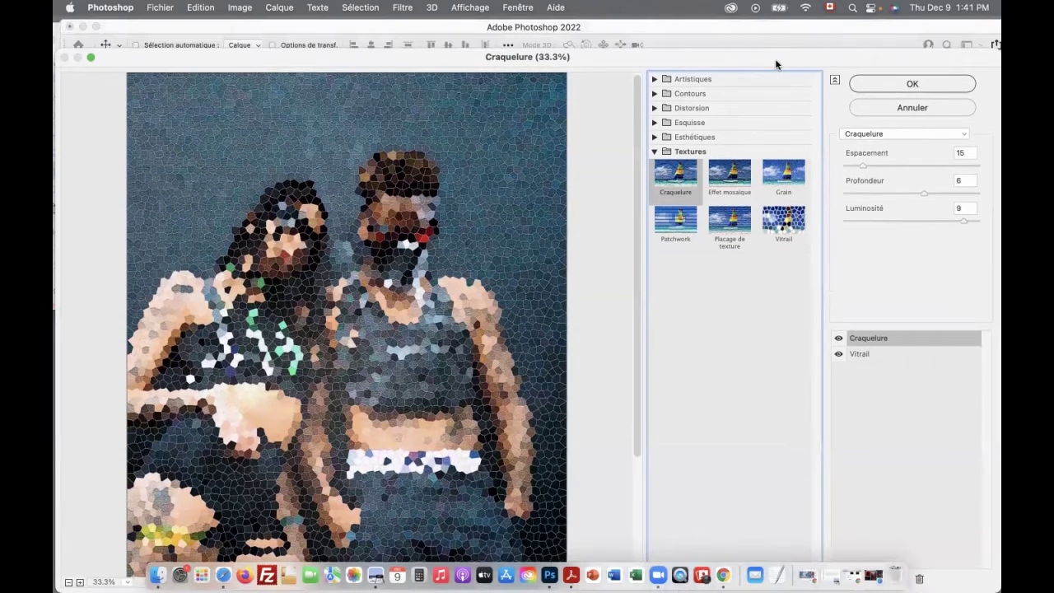
left_click(891, 85)
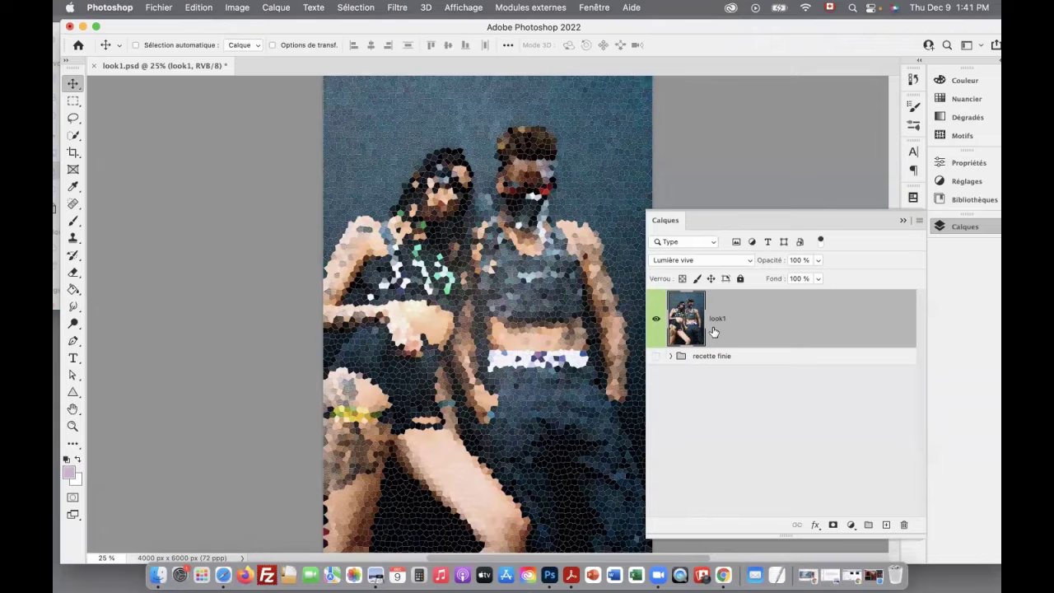
Revert look1 to the Changement de couleur history state to remove the permanently applied Filter Gallery effect.
left_click(590, 10)
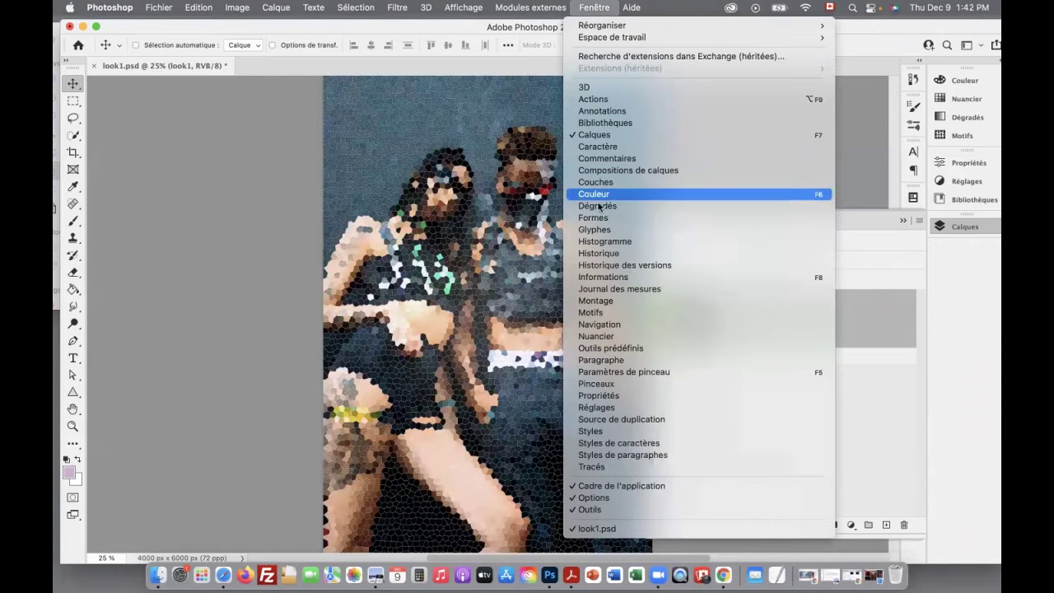
left_click(599, 253)
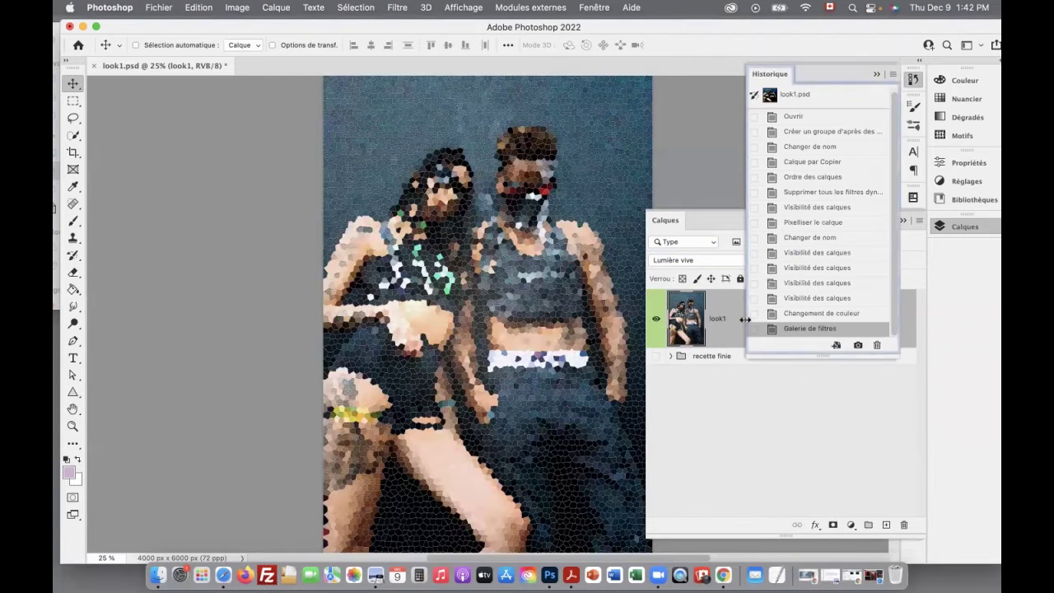
left_click(795, 317)
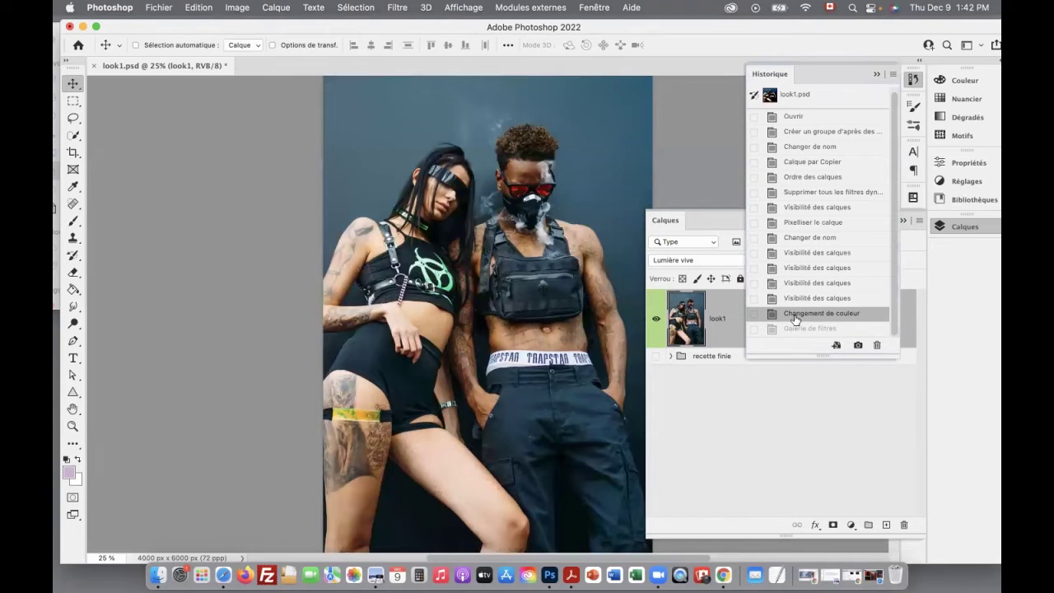
left_click(874, 74)
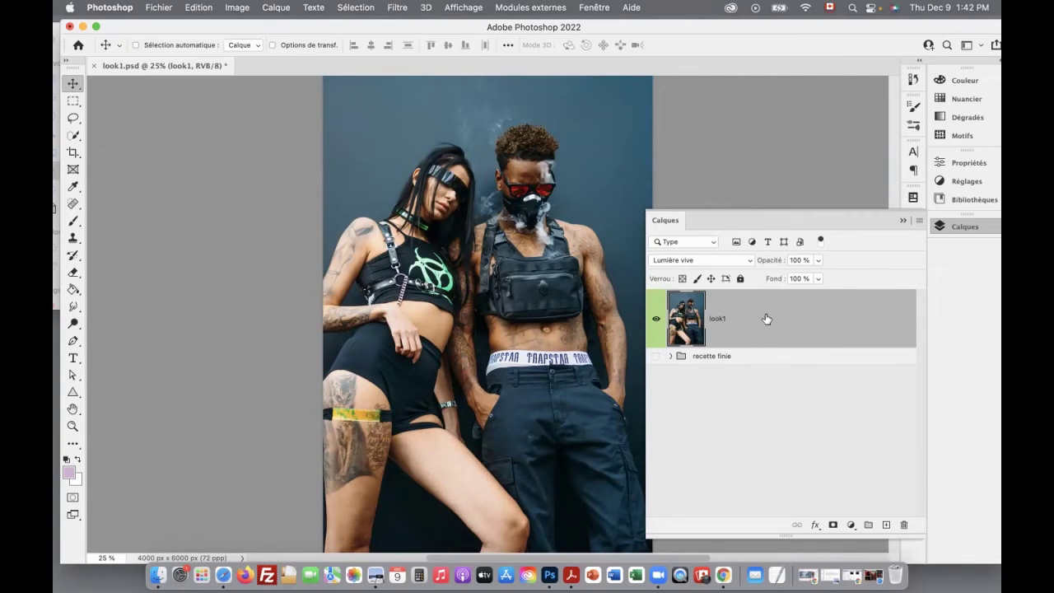
Convert the look1 layer into a smart object so that its filters stay editable.
left_click(396, 8)
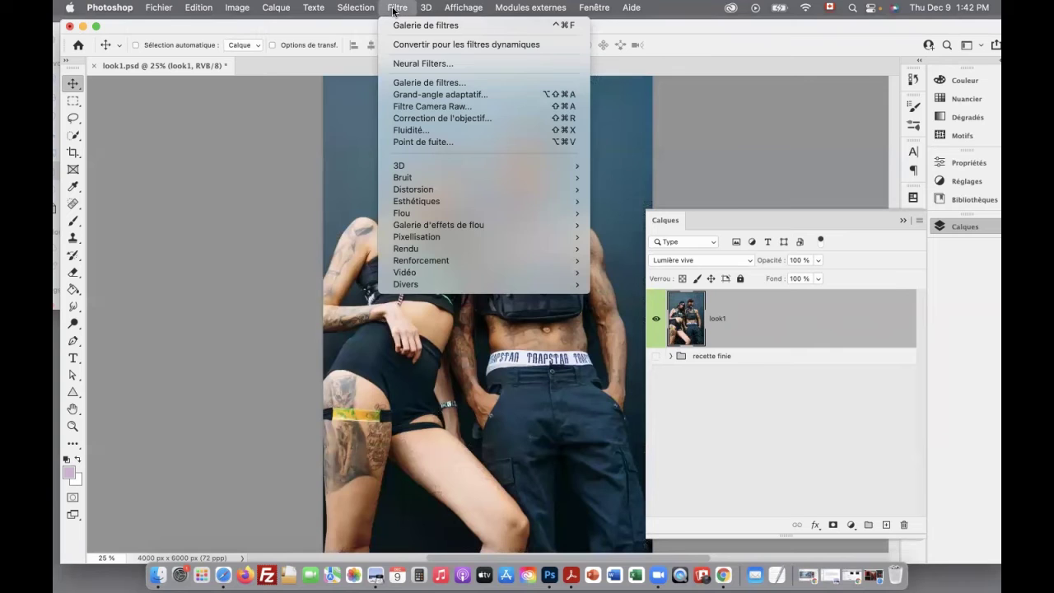
left_click(425, 45)
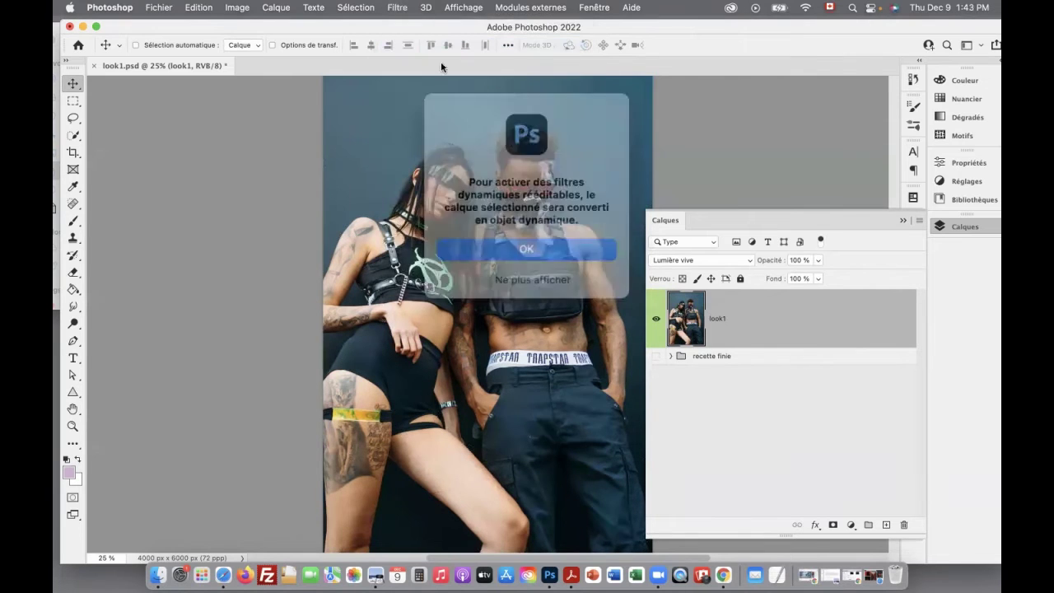
left_click(561, 242)
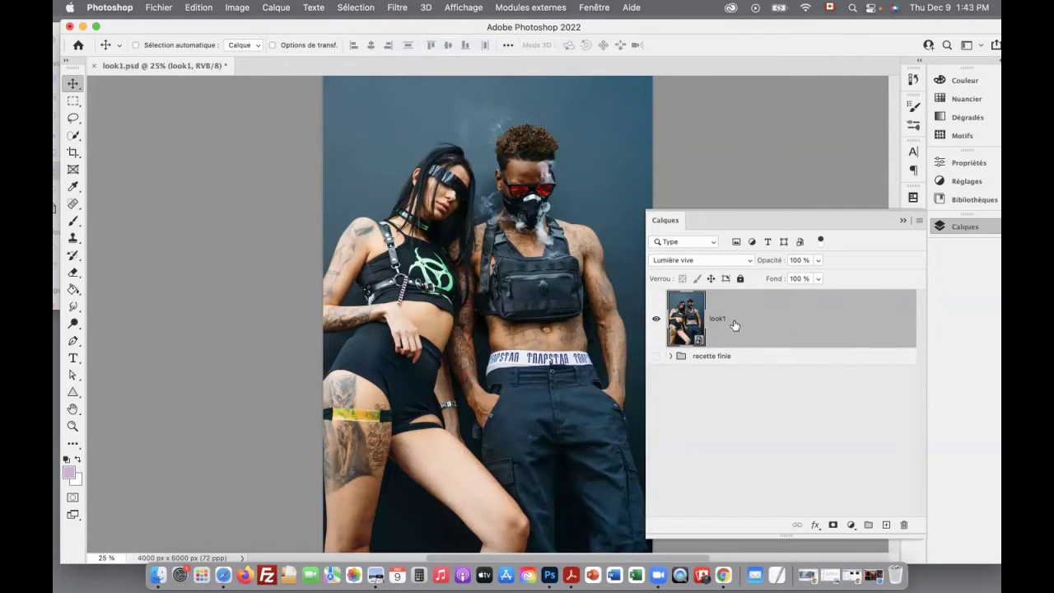
Apply the Filter Gallery to look1 as a smart filter with the Craquelure and Vitrail effects stacked.
left_click(396, 8)
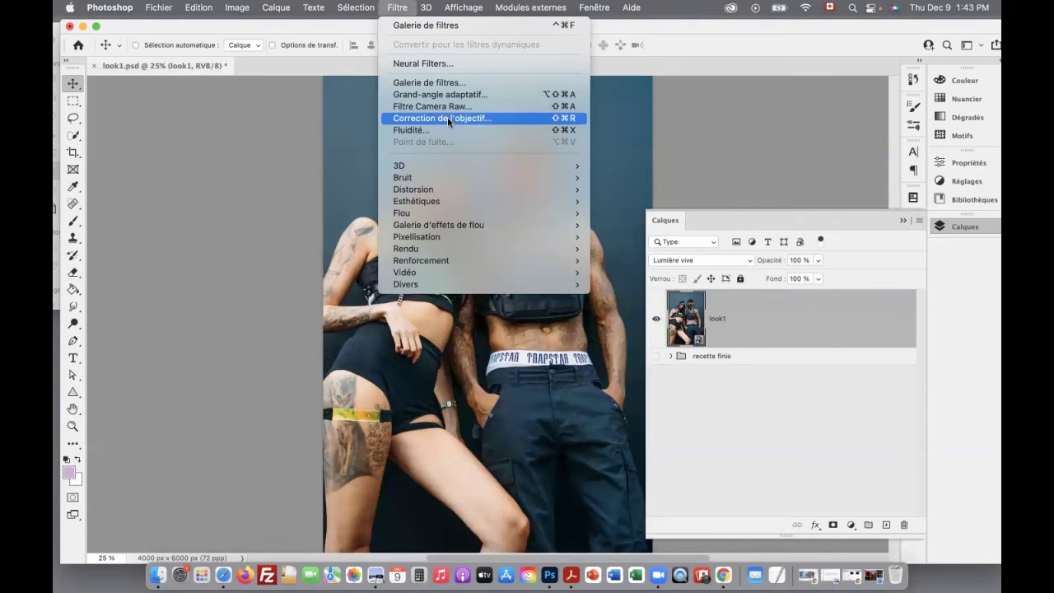
left_click(429, 82)
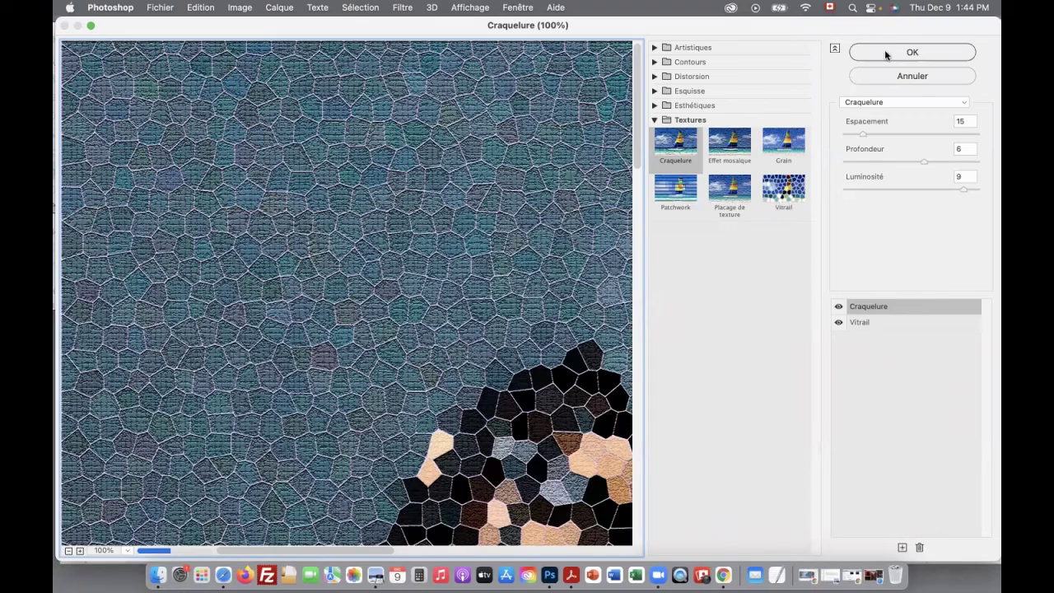
left_click(887, 53)
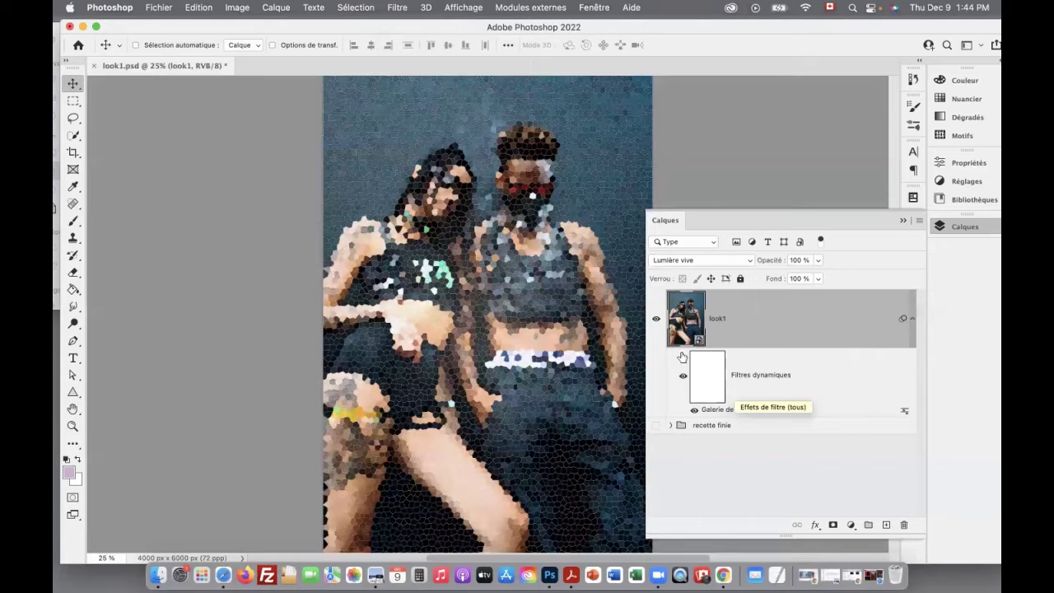
Brush black on look1's smart filter mask over both figures to hide the stained-glass effect there.
left_click(712, 383)
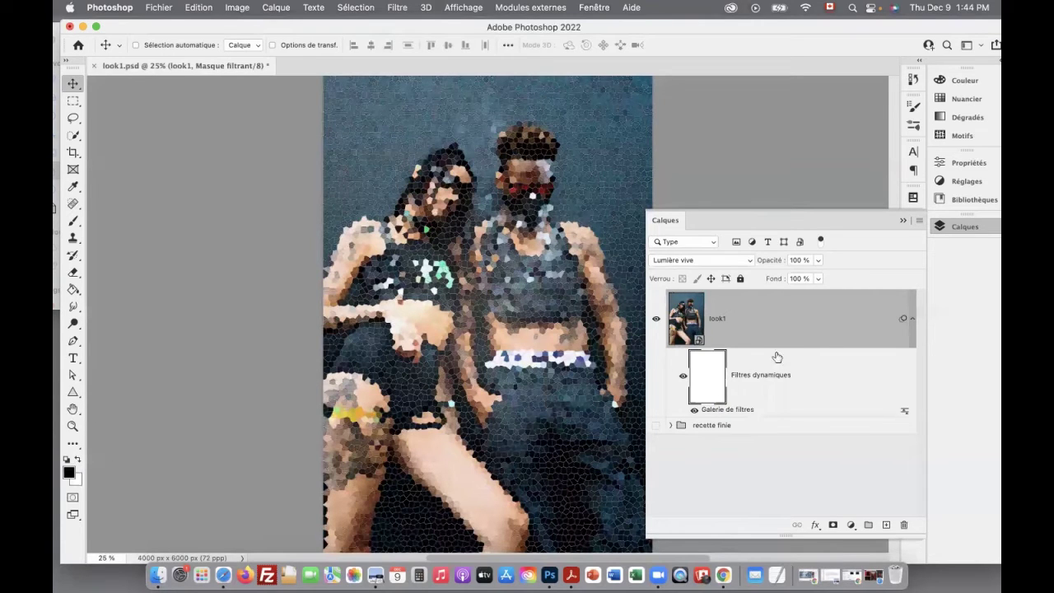
left_click(73, 222)
mouse_move(437, 177)
left_mouse_down()
mouse_move(412, 247)
mouse_move(428, 255)
mouse_move(333, 540)
left_mouse_up()
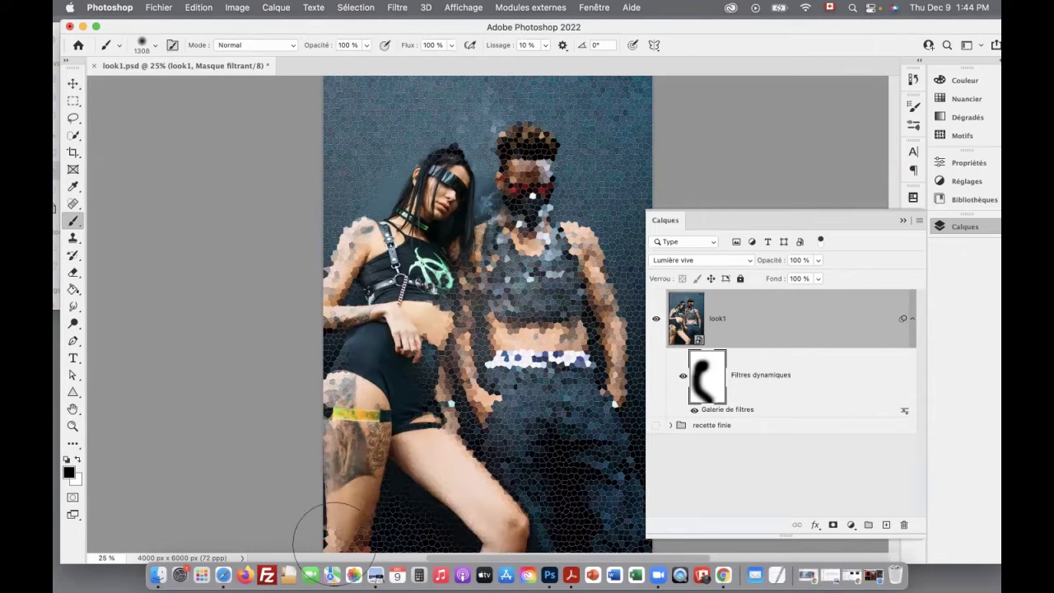
mouse_move(494, 345)
left_mouse_down()
mouse_move(470, 461)
mouse_move(527, 412)
mouse_move(603, 497)
mouse_move(619, 539)
left_mouse_up()
mouse_move(548, 339)
left_mouse_down()
mouse_move(515, 218)
mouse_move(526, 298)
mouse_move(465, 412)
mouse_move(519, 321)
mouse_move(593, 255)
mouse_move(586, 393)
mouse_move(622, 305)
mouse_move(592, 234)
mouse_move(527, 145)
mouse_move(585, 239)
left_mouse_up()
Paint white on look1's filter mask around the couple's outlines, between the legs and over the mid-torso to restore the effect.
key("x")
mouse_move(584, 188)
left_mouse_down()
mouse_move(616, 231)
mouse_move(663, 359)
left_mouse_up()
left_click_drag(494, 132, 384, 161)
mouse_move(384, 202)
left_mouse_down()
mouse_move(372, 257)
mouse_move(329, 321)
mouse_move(280, 486)
left_mouse_up()
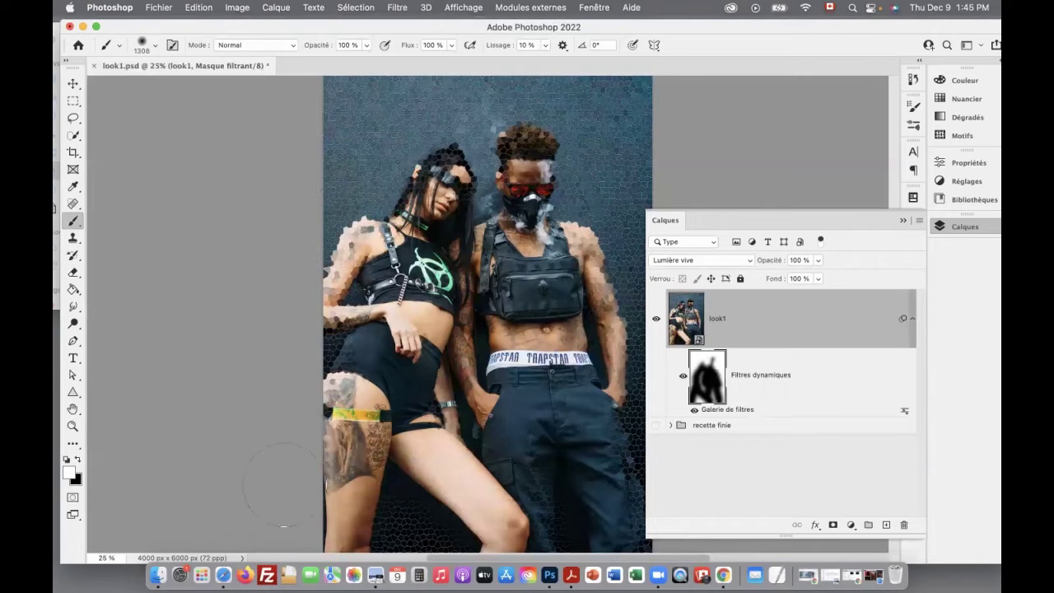
mouse_move(494, 498)
left_mouse_down()
mouse_move(425, 495)
mouse_move(434, 560)
mouse_move(459, 527)
left_mouse_up()
mouse_move(533, 334)
left_mouse_down()
mouse_move(486, 354)
mouse_move(515, 362)
left_mouse_up()
Inspect look1's filter mask on its own, return to the image and make black the foreground colour again.
left_click(702, 385, "alt")
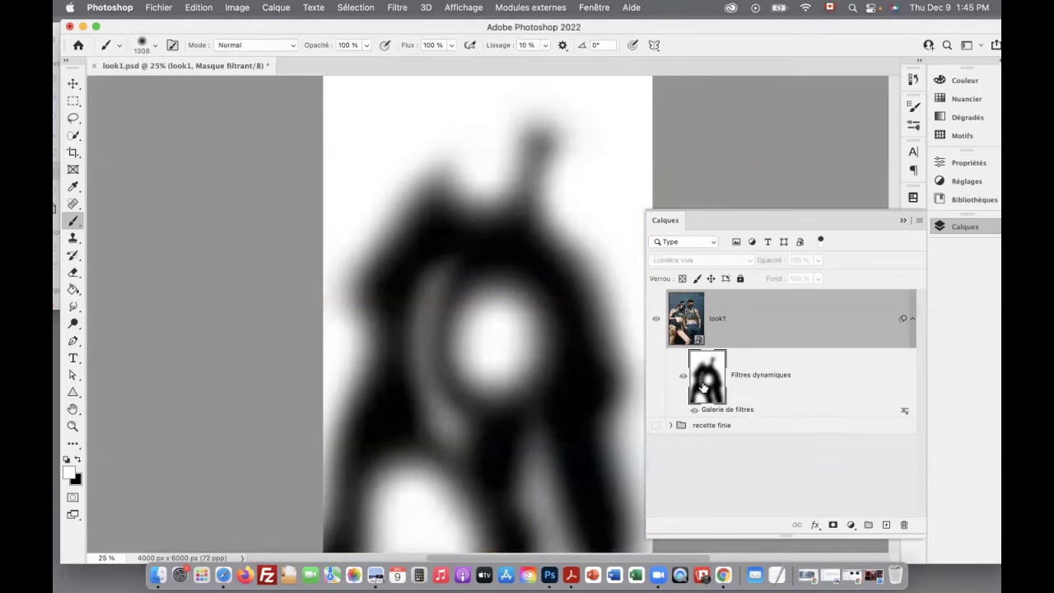
left_click(703, 386, "alt")
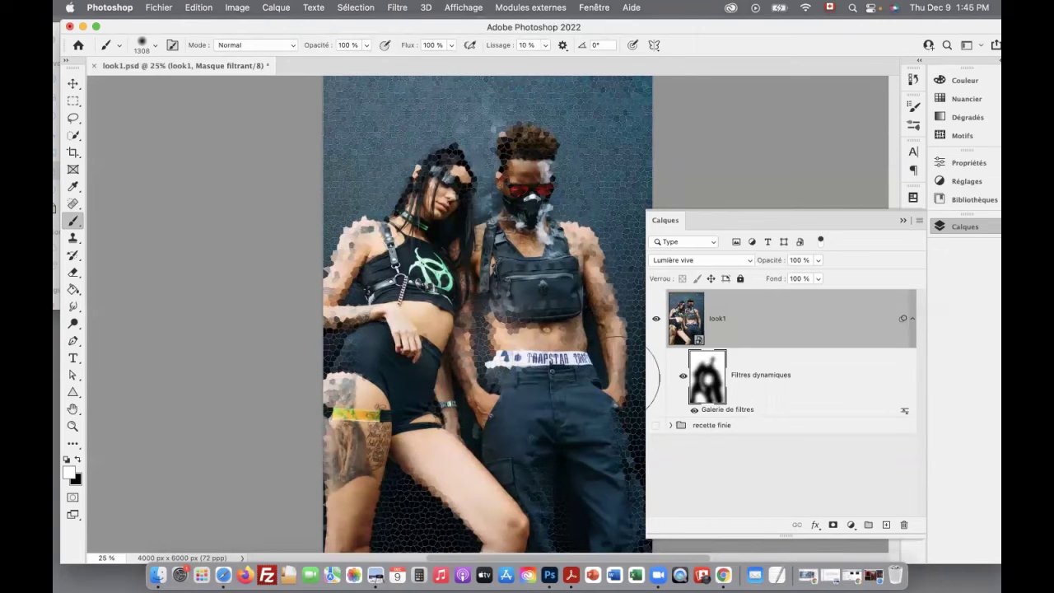
left_click(77, 460)
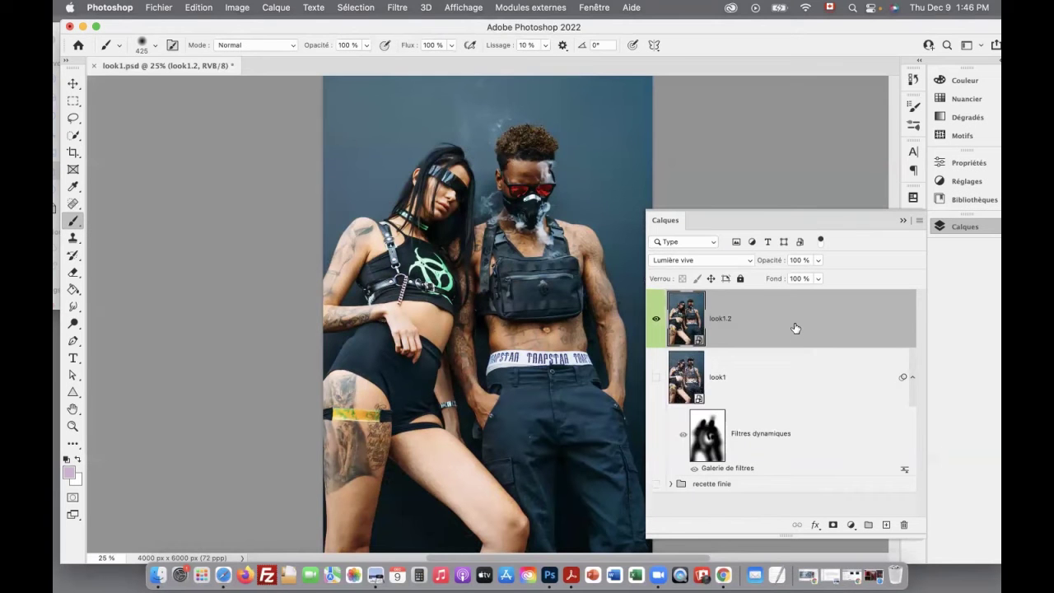
Apply the Mosaïque pixelation filter to the look1.2 layer with a tile size of 92.
left_click(356, 7)
mouse_move(392, 7)
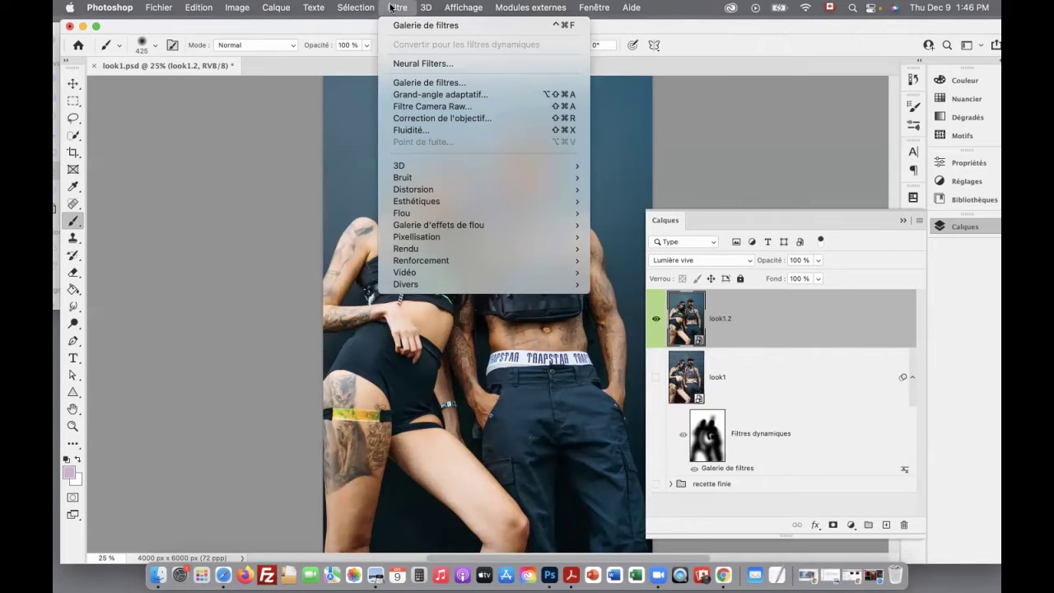
mouse_move(438, 241)
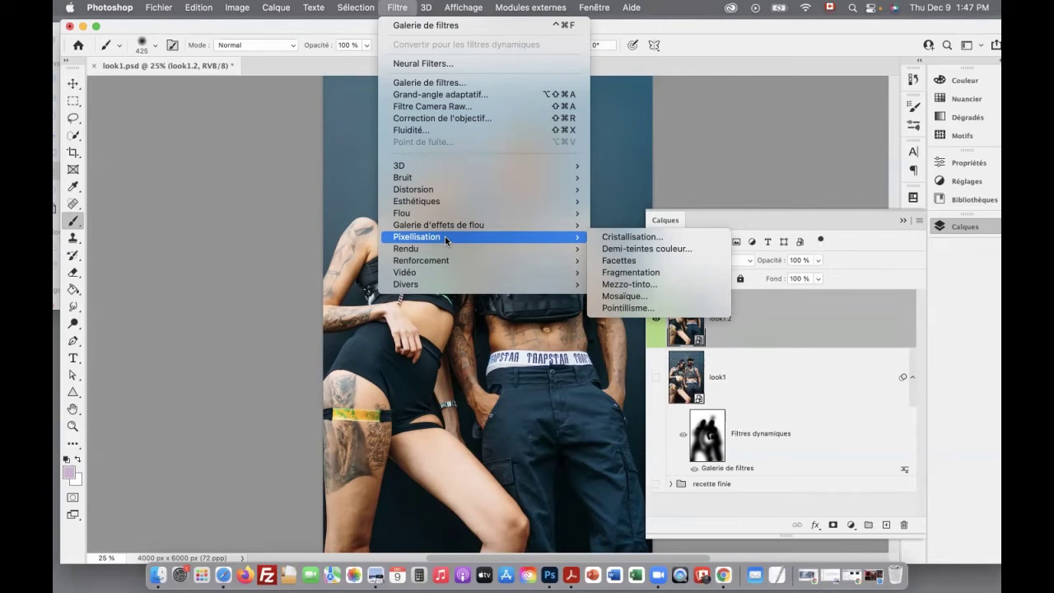
left_click(632, 297)
left_click_drag(466, 327, 469, 328)
left_click_drag(490, 124, 683, 107)
left_click_drag(663, 309, 649, 308)
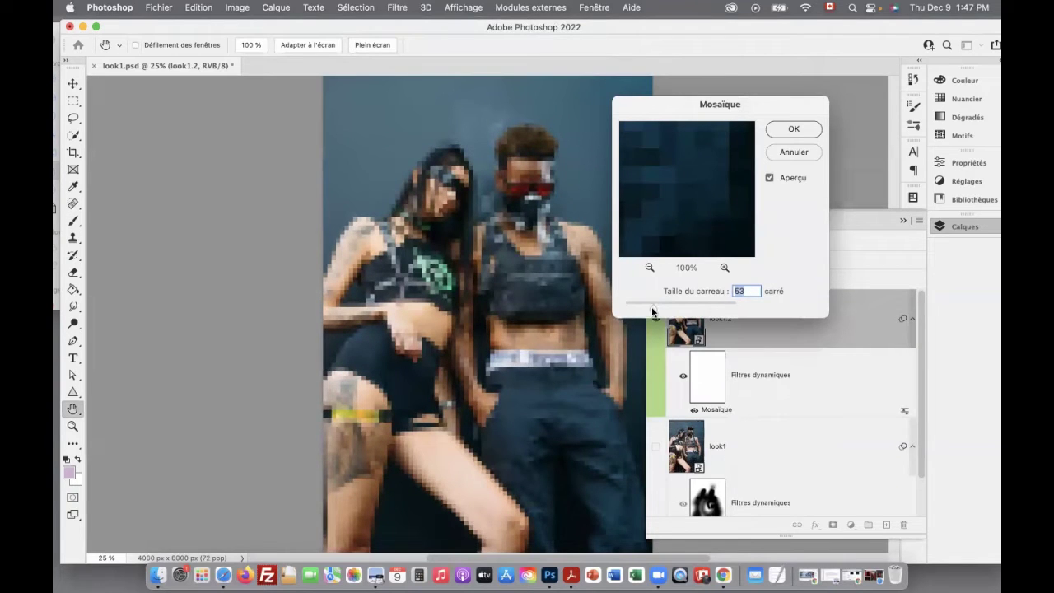
left_click_drag(647, 309, 656, 309)
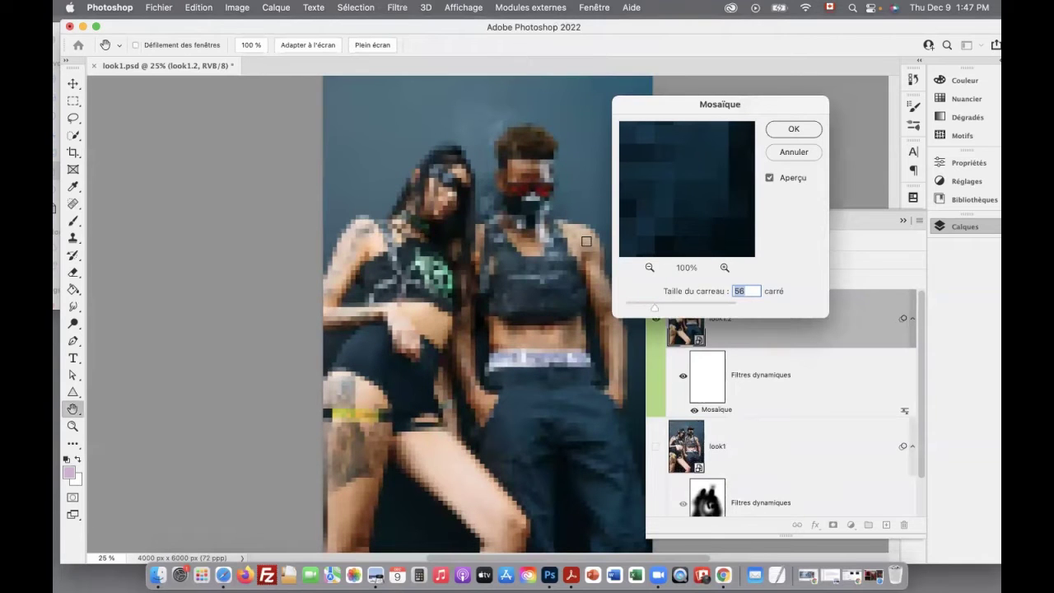
left_click_drag(654, 309, 674, 311)
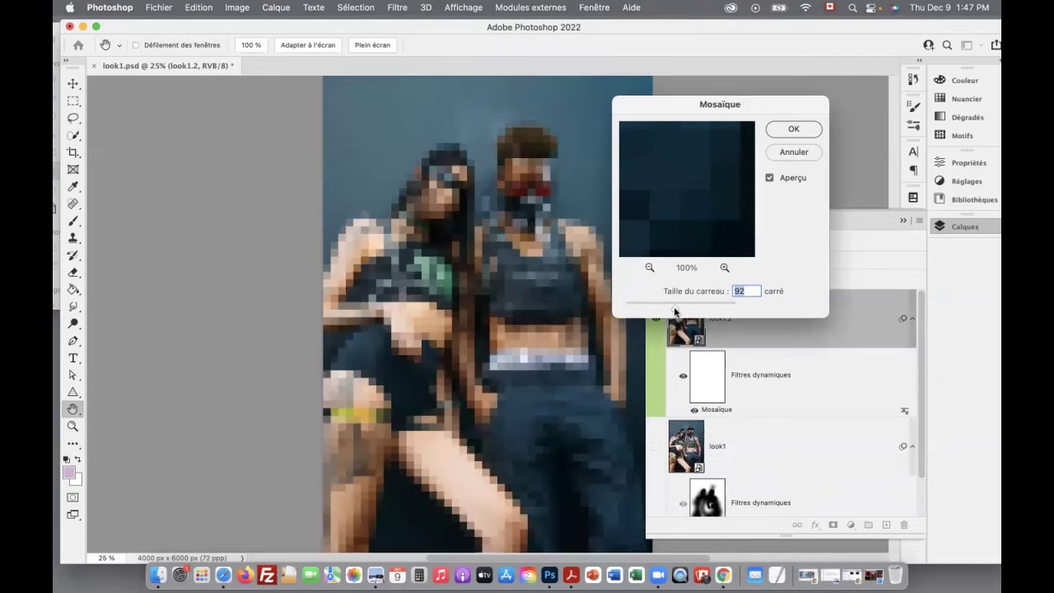
left_click(795, 131)
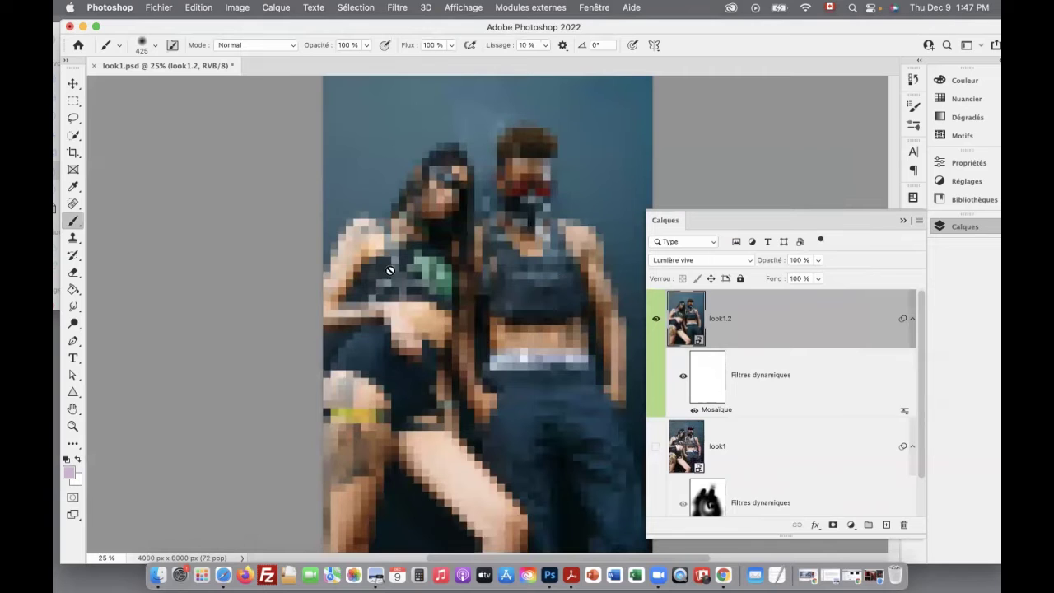
Paint black on look1.2's filter mask over the faces and torsos with the square Pinceau échantillonné 1 brush at size 168.
left_click(699, 373)
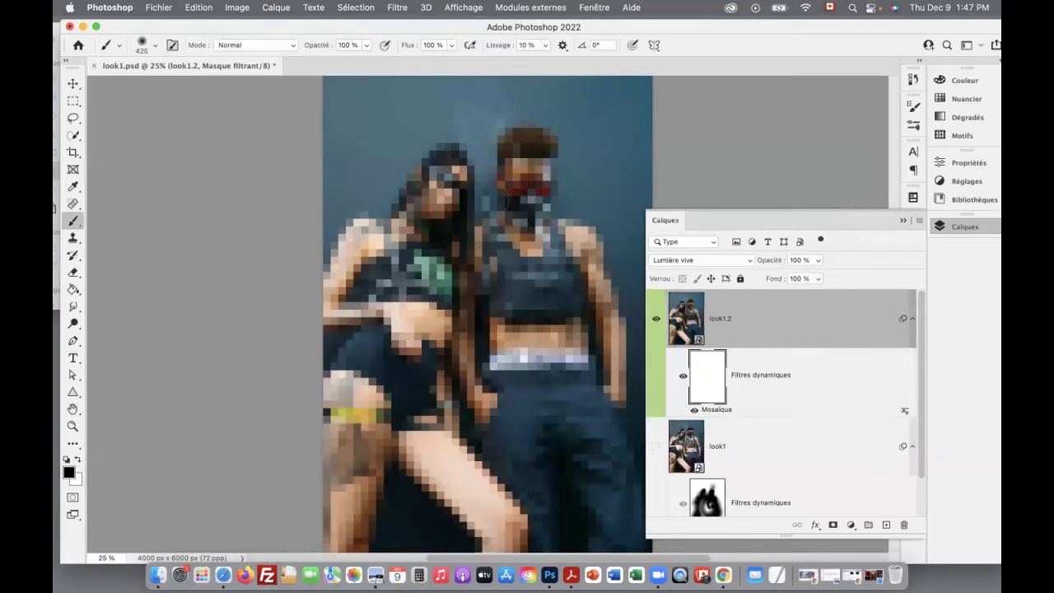
left_click(155, 45)
scroll(187, 308, "down", 4)
scroll(187, 308, "down", 15)
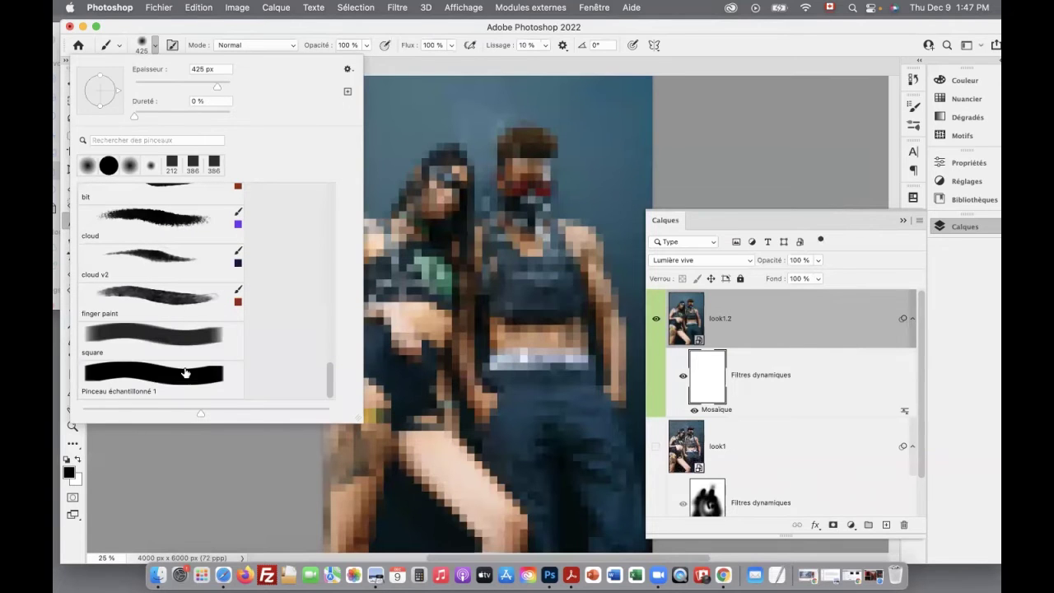
left_click(185, 373)
mouse_move(466, 152)
left_mouse_down()
mouse_move(441, 206)
mouse_move(412, 206)
mouse_move(429, 247)
mouse_move(371, 241)
mouse_move(470, 303)
left_mouse_up()
mouse_move(542, 282)
left_mouse_down()
mouse_move(549, 255)
mouse_move(514, 146)
mouse_move(544, 210)
mouse_move(494, 276)
mouse_move(547, 334)
left_mouse_up()
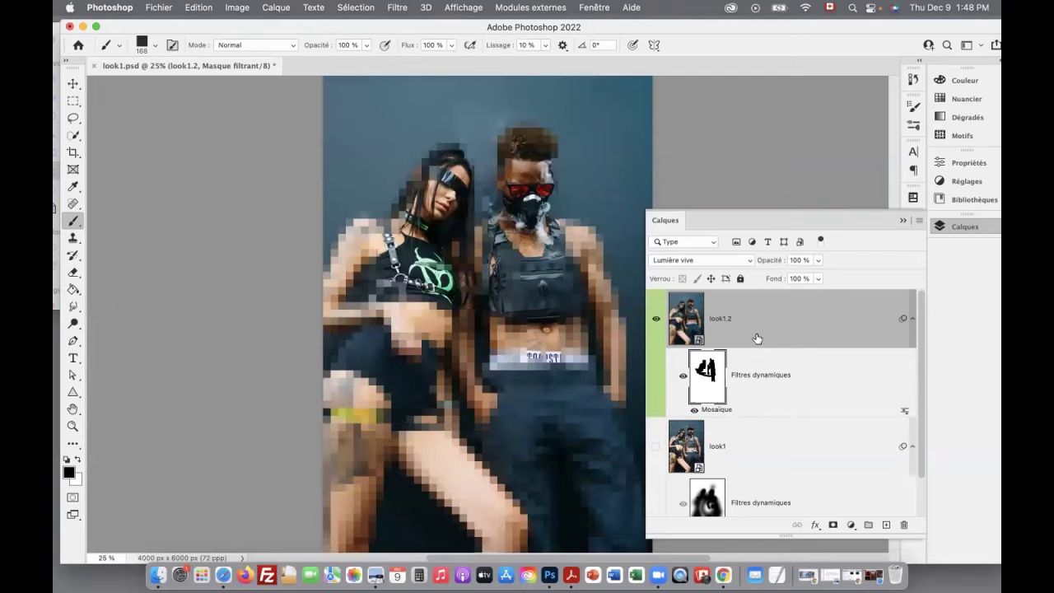
Duplicate the look1.2 layer as an unfiltered look1.3 and give the copy a yellow colour label.
key("super+j")
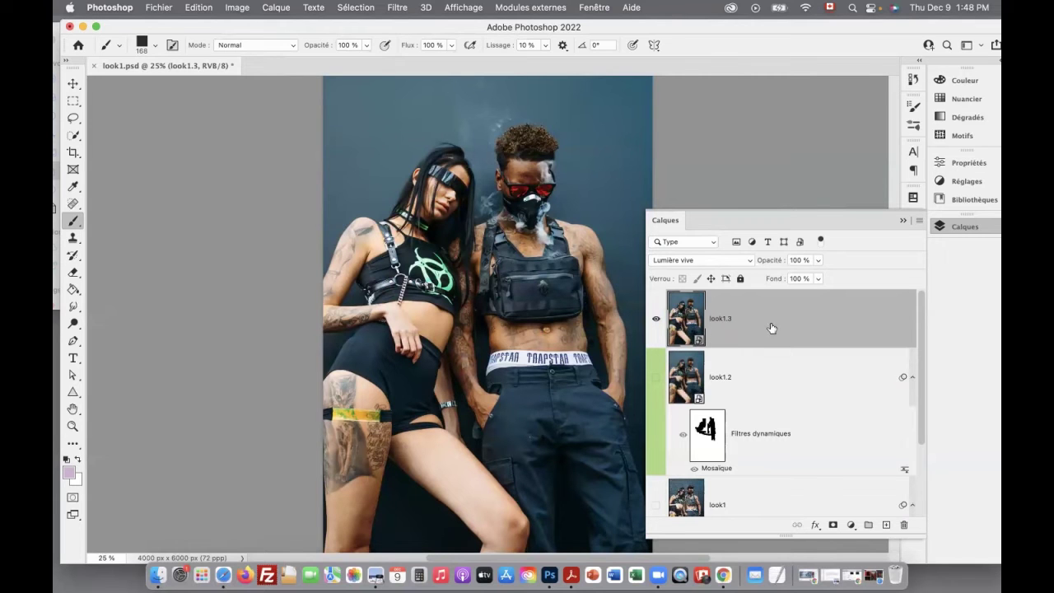
right_click(657, 328)
left_click(694, 415)
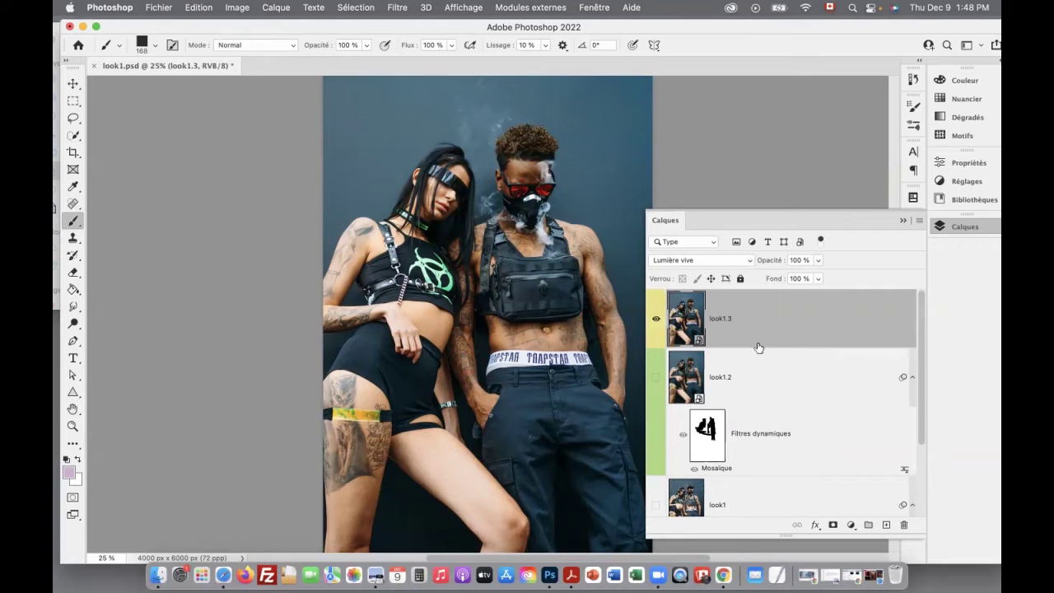
Start an Onde distortion filter on the look1.3 layer with a wavelength range of 5 to 833.
left_click(398, 8)
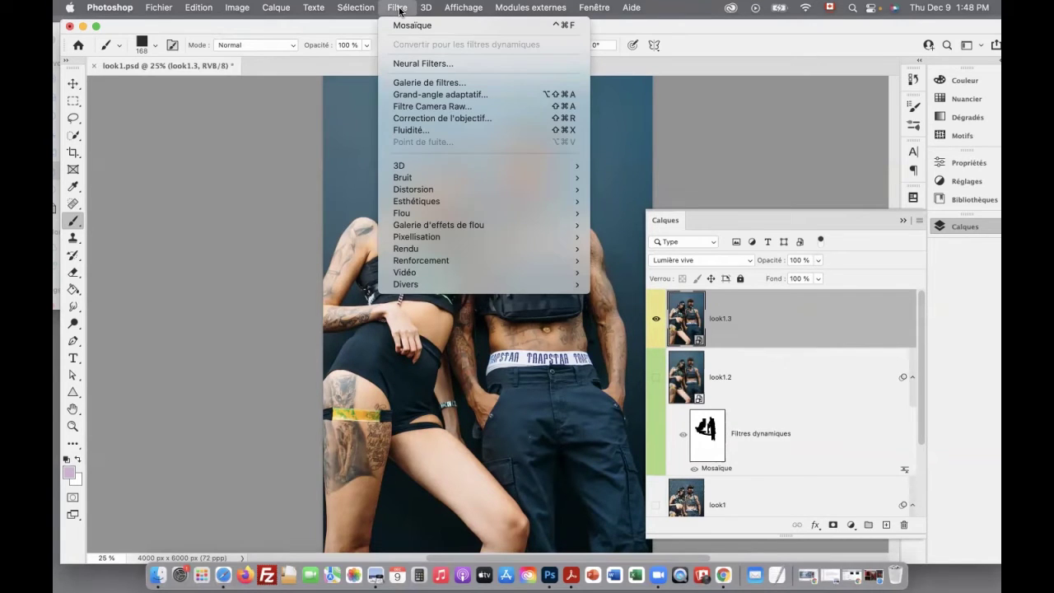
mouse_move(456, 206)
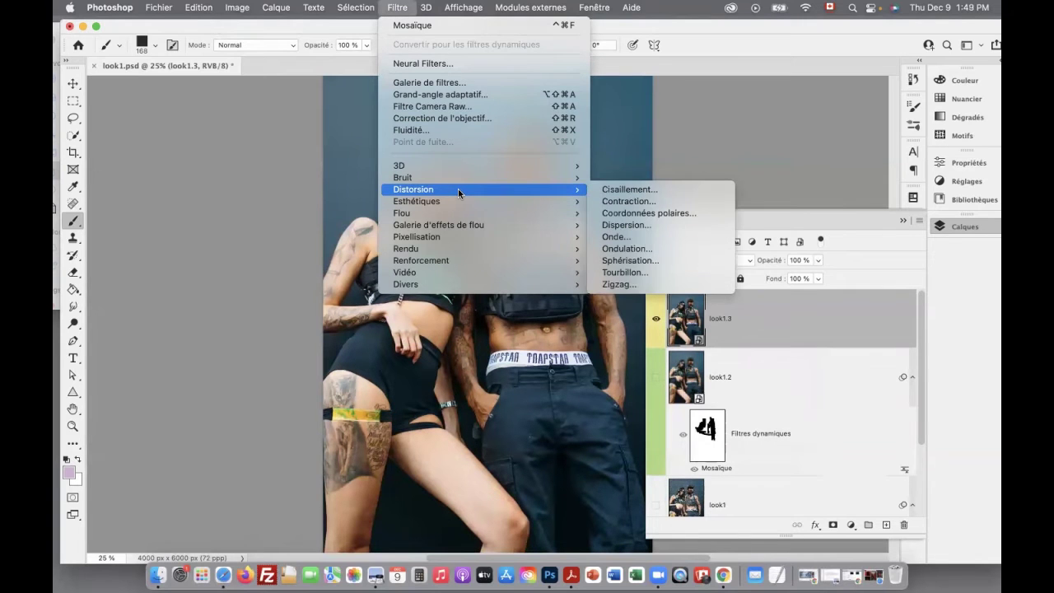
left_click(682, 238)
left_click_drag(537, 116, 749, 108)
left_click_drag(684, 194, 740, 192)
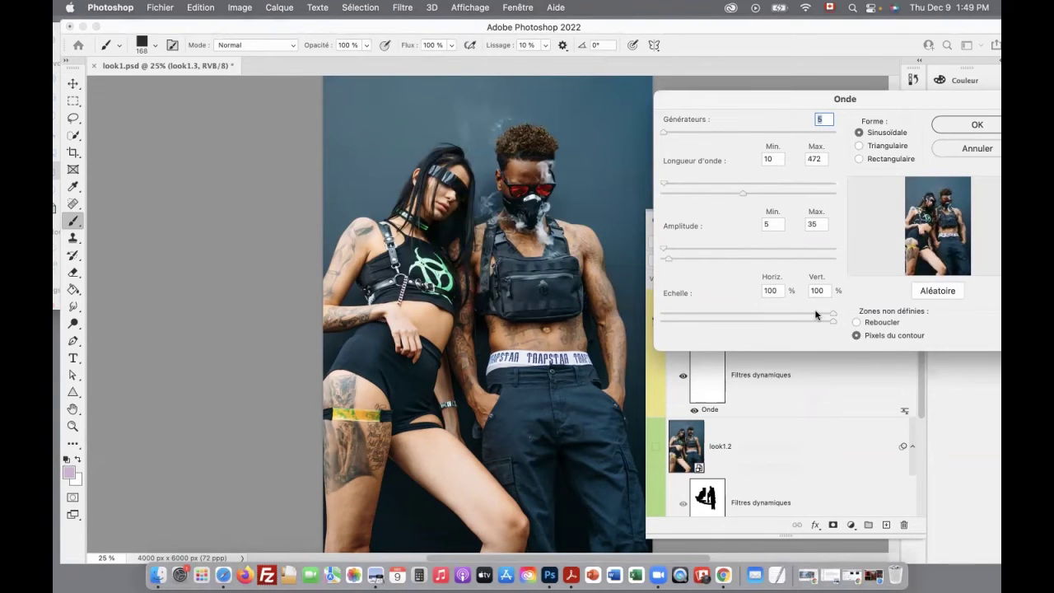
left_click_drag(776, 100, 225, 100)
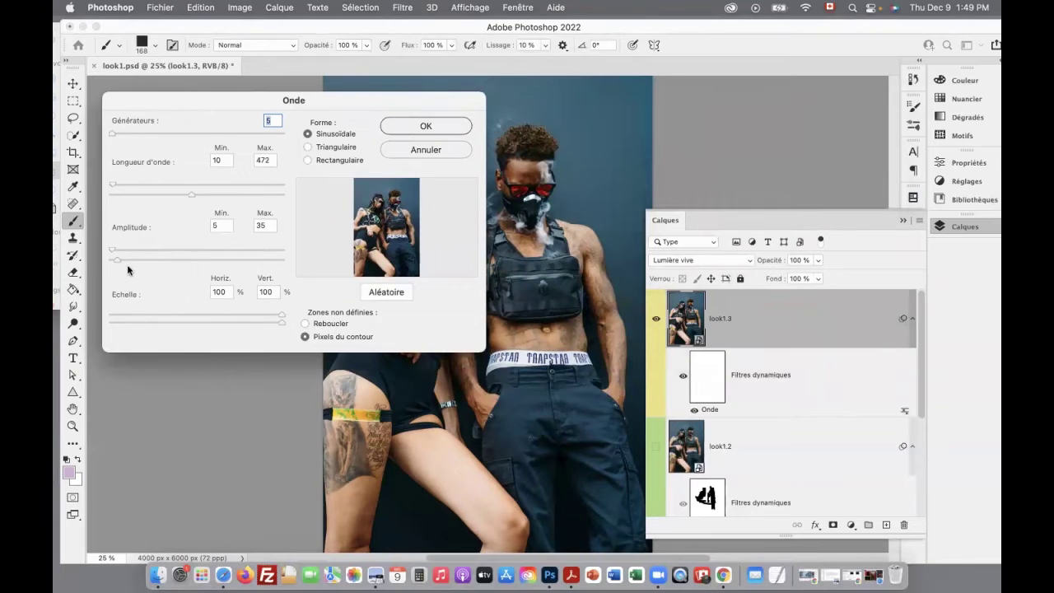
mouse_move(196, 196)
left_mouse_down()
mouse_move(211, 196)
mouse_move(118, 197)
mouse_move(198, 189)
left_mouse_up()
left_click_drag(113, 186, 110, 185)
left_click_drag(195, 197, 252, 196)
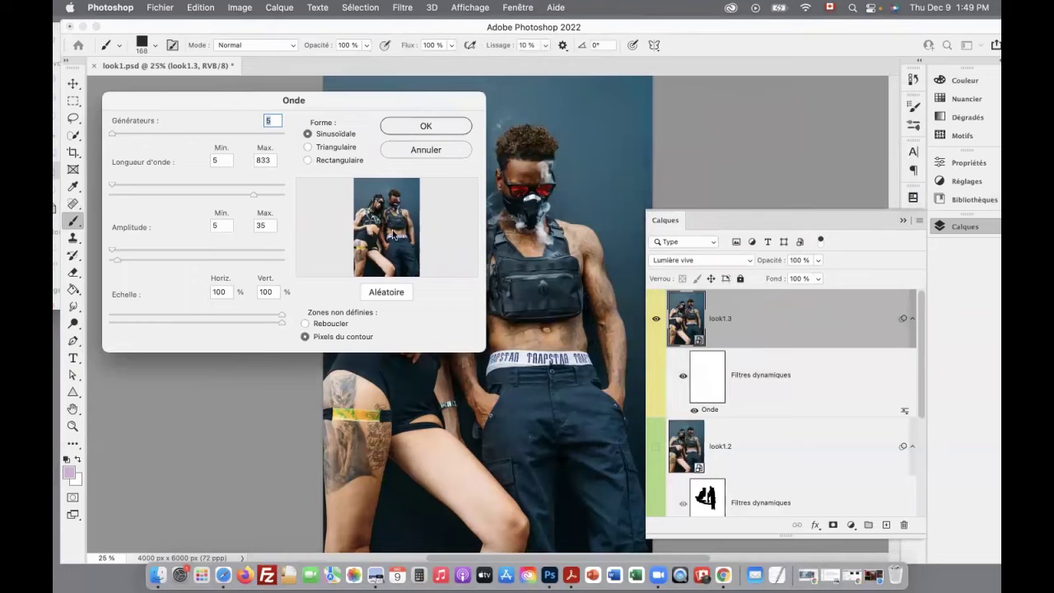
Set the Onde filter to 687 generators, a vertical scale of 1% and a maximum wavelength of 826, and apply it.
left_click_drag(113, 134, 192, 140)
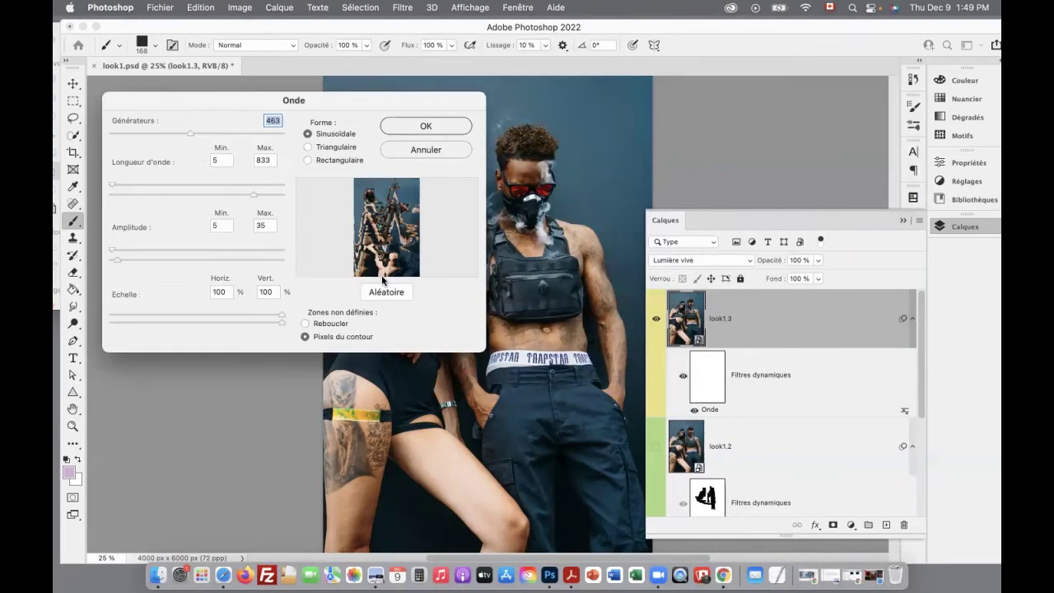
left_click_drag(192, 134, 203, 134)
left_click_drag(281, 322, 56, 324)
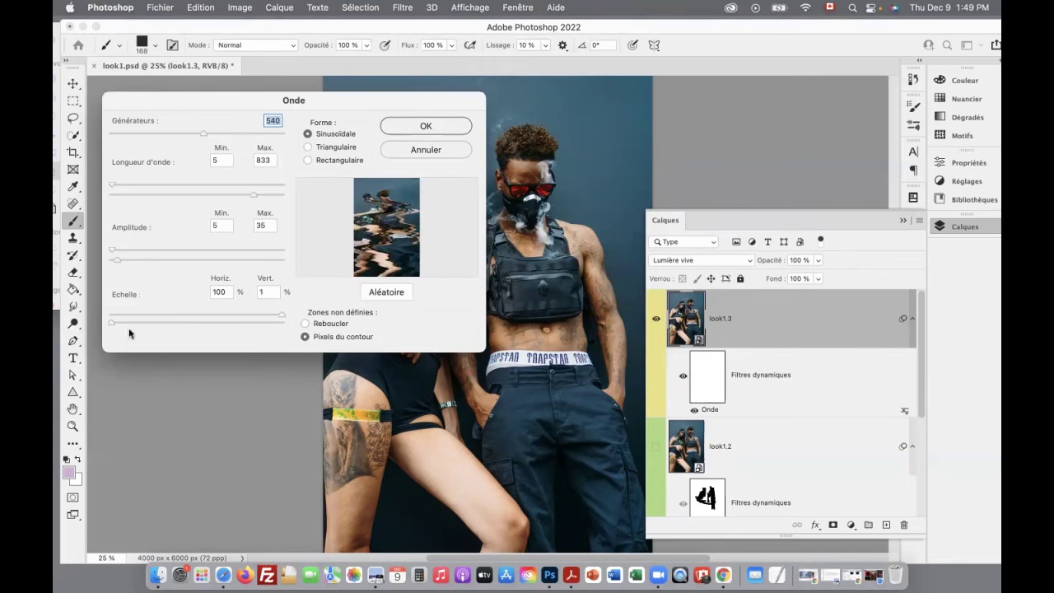
left_click_drag(115, 324, 76, 323)
left_click_drag(207, 135, 229, 134)
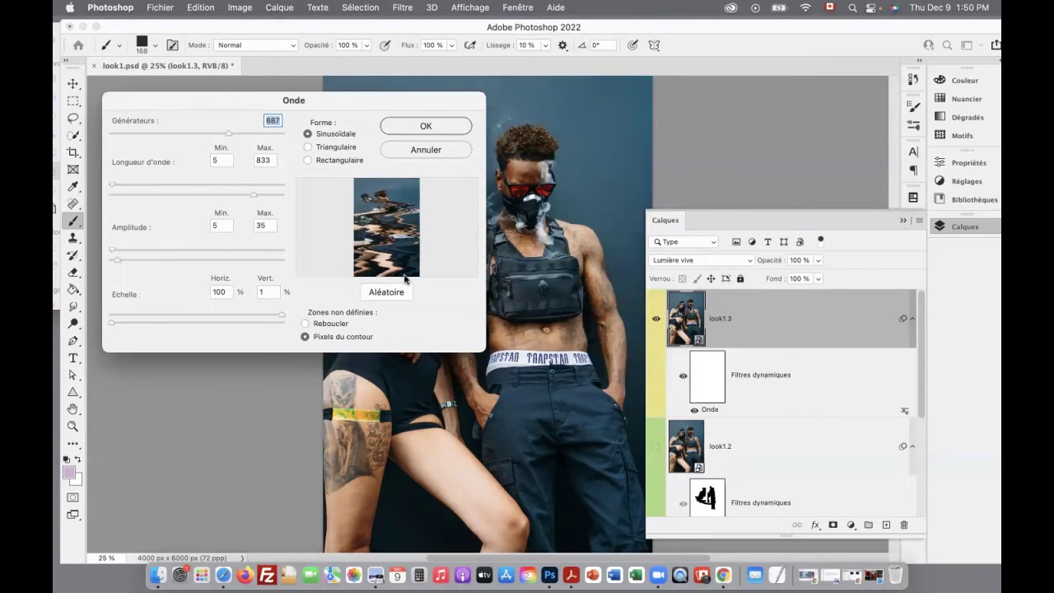
left_click_drag(256, 195, 252, 196)
left_click(405, 128)
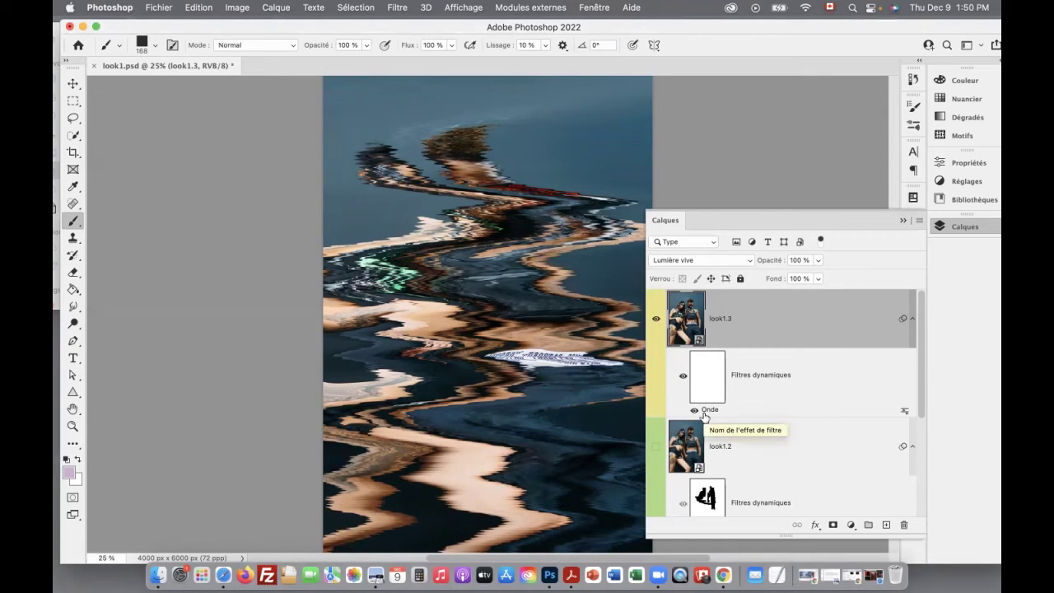
Re-edit look1.3's Onde smart filter with 776 generators and a shorter maximum wavelength.
double_click(707, 410)
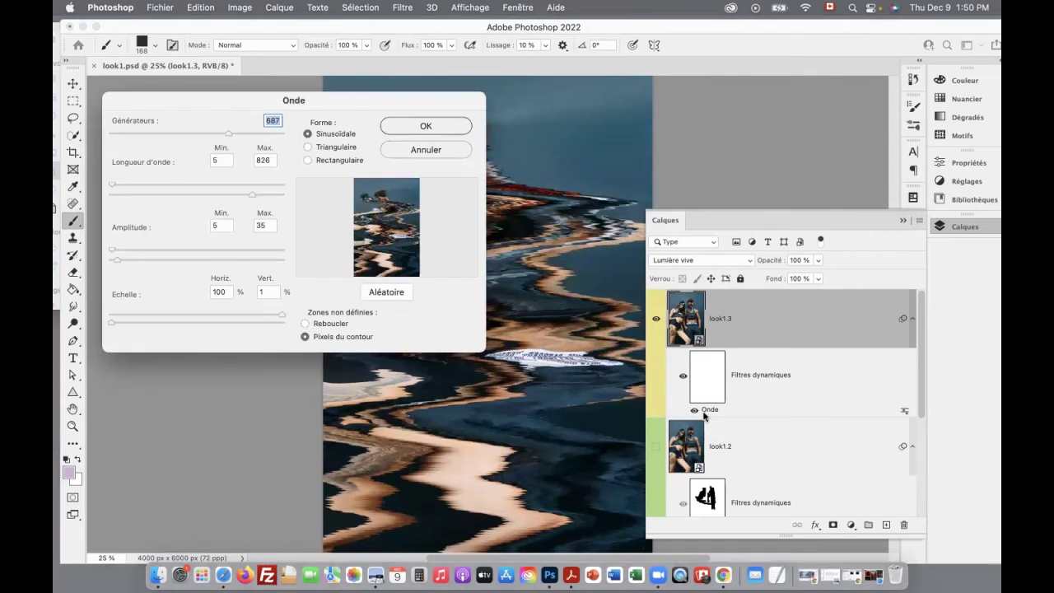
left_click_drag(222, 136, 243, 140)
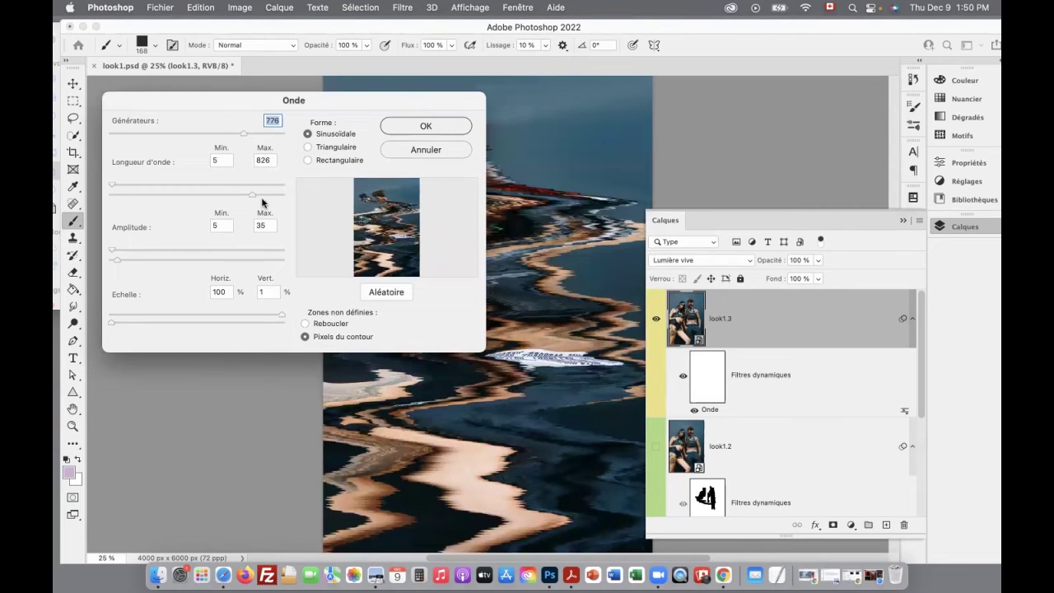
left_click_drag(254, 197, 221, 196)
left_click(402, 129)
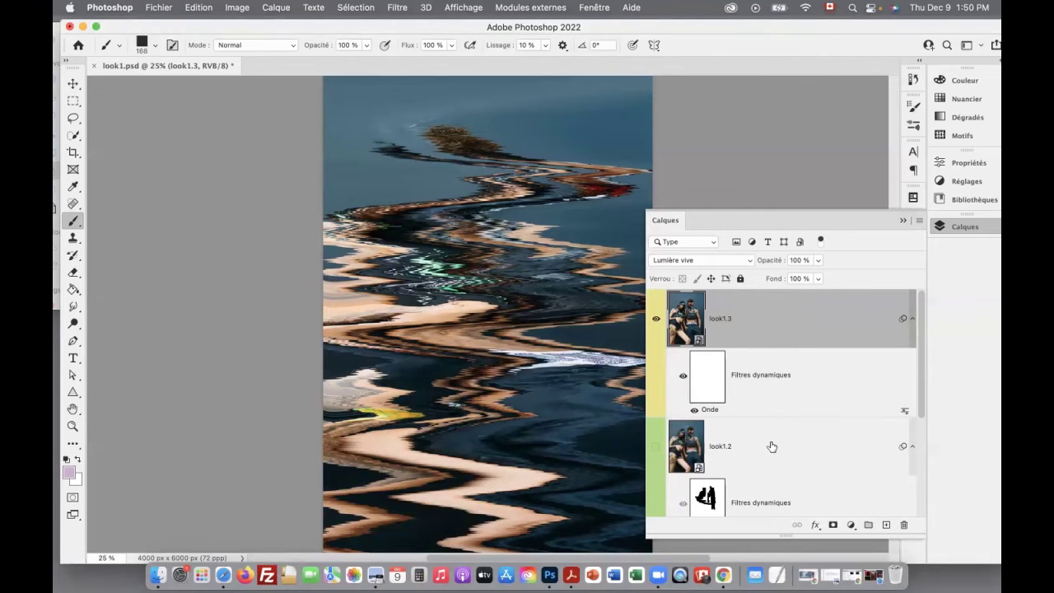
Make the look1.2 and look1 layers visible beneath look1.3 to blend the filtered versions together.
left_click(657, 447)
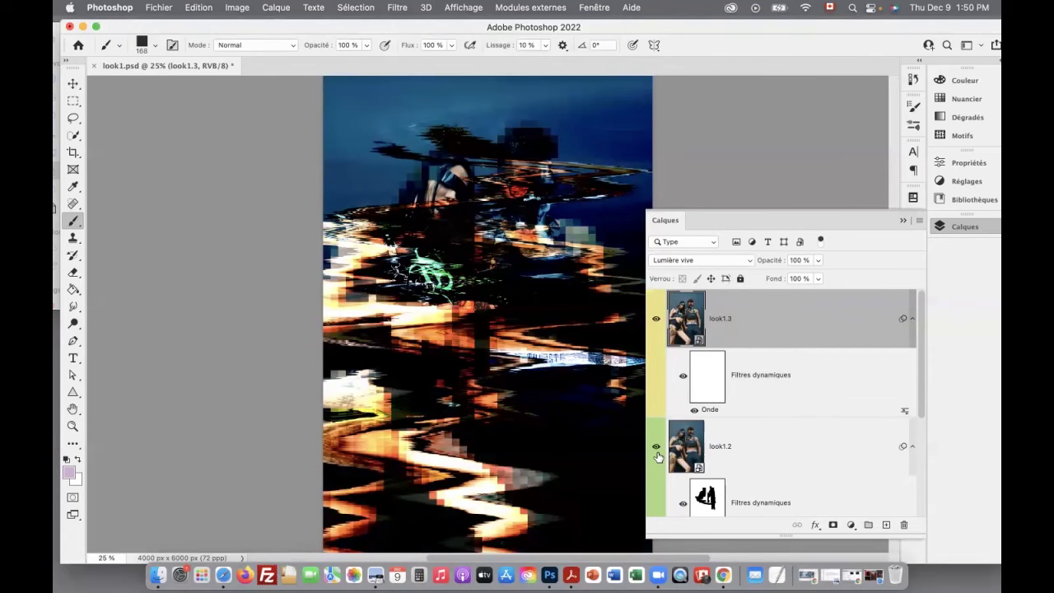
scroll(742, 459, "down", 2)
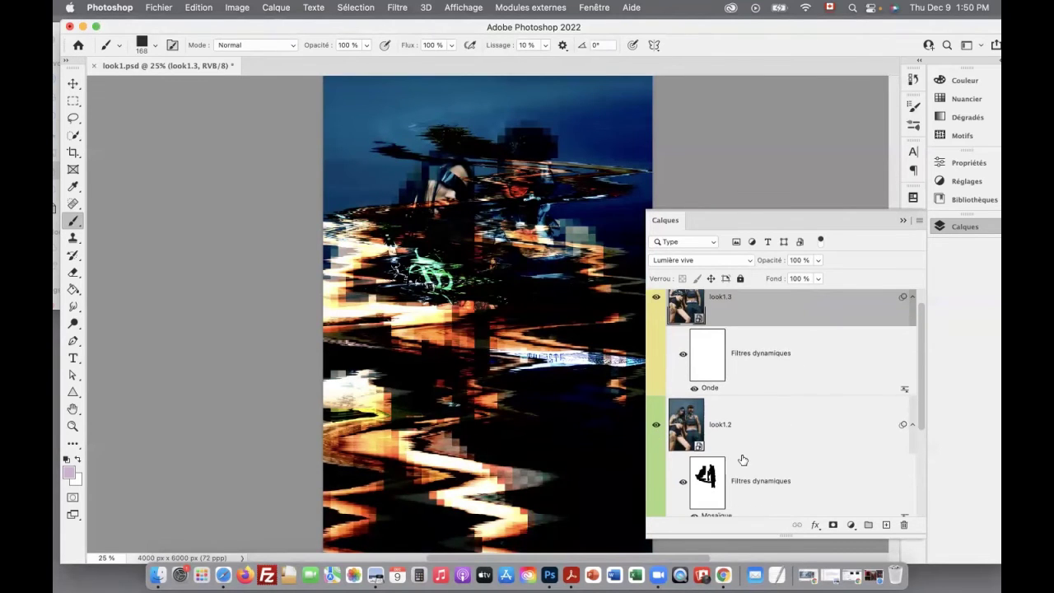
scroll(742, 460, "down", 10)
left_click(655, 437)
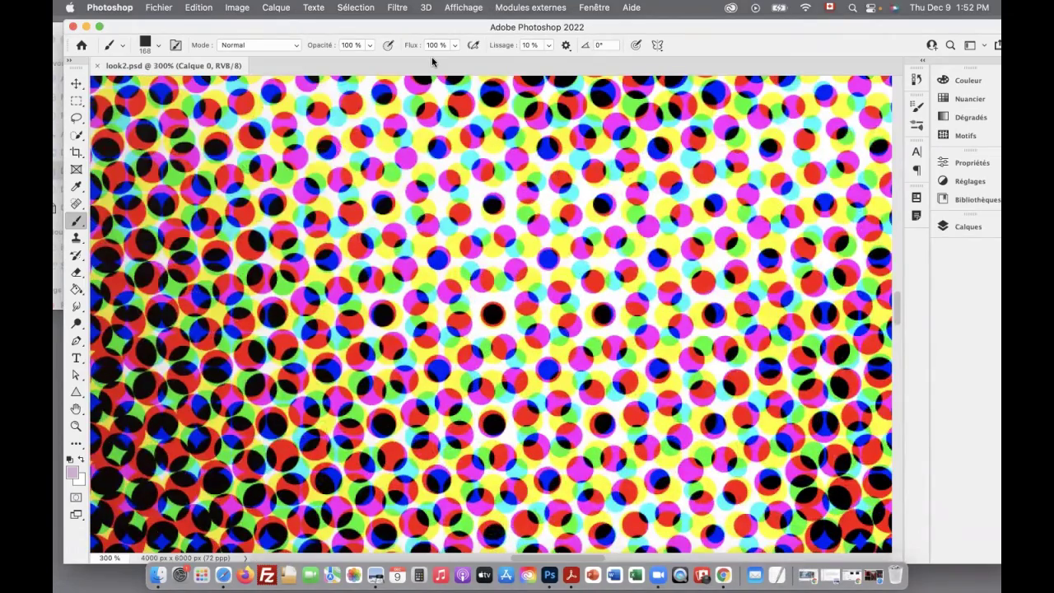
Examine the colour halftone dots of look2.psd at close range and over the whole portrait.
key("super+minus")
key("super+minus")
key("super+minus")
key("super+minus")
key("super+plus")
key("super+plus")
key("super+plus")
key("super+plus")
key("super+plus")
key("super+plus")
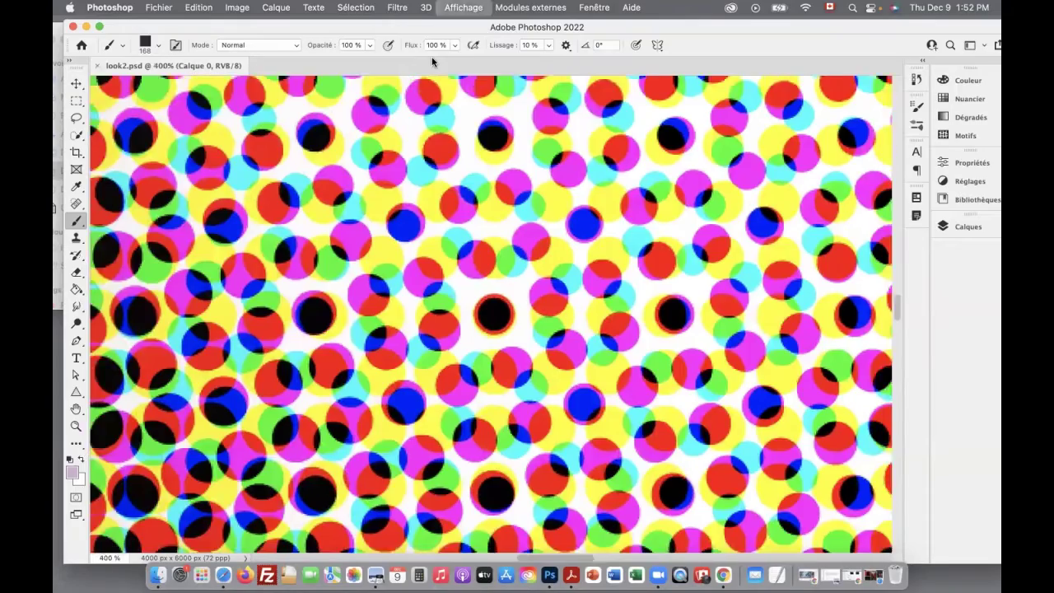
key("super+plus")
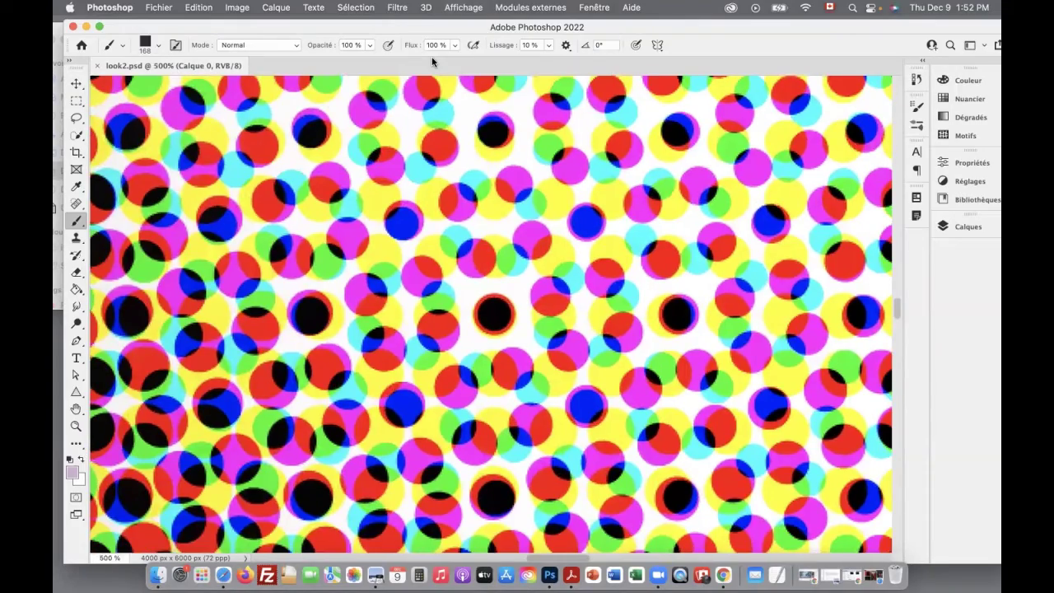
key("super+plus")
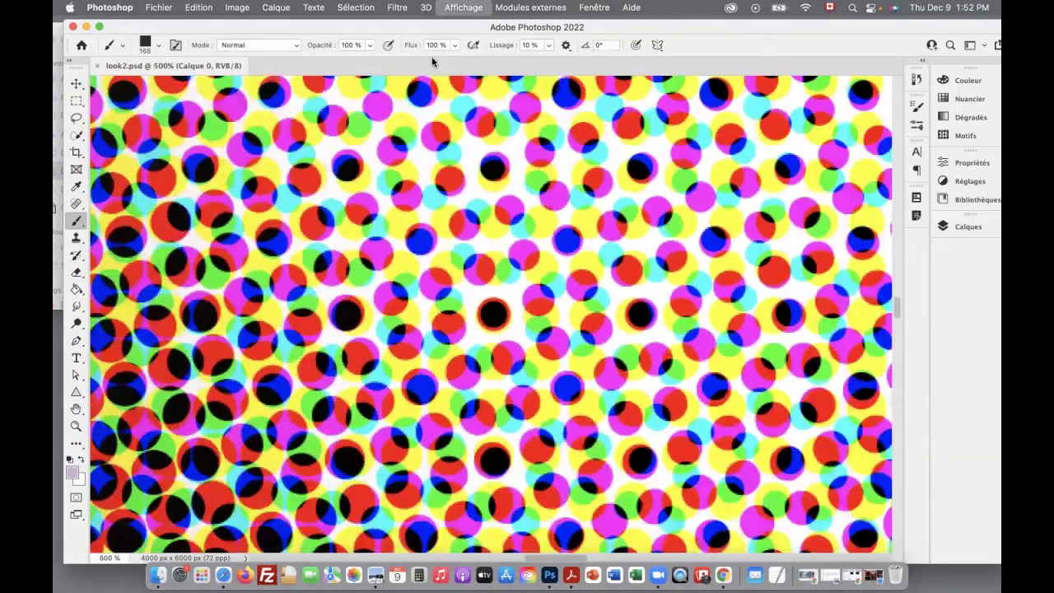
key("super+minus")
key("super+minus")
key("super+minus")
key("super+minus")
key("super+minus")
key("super+minus")
key("super+minus")
key("super+minus")
key("super+minus")
key("super+minus")
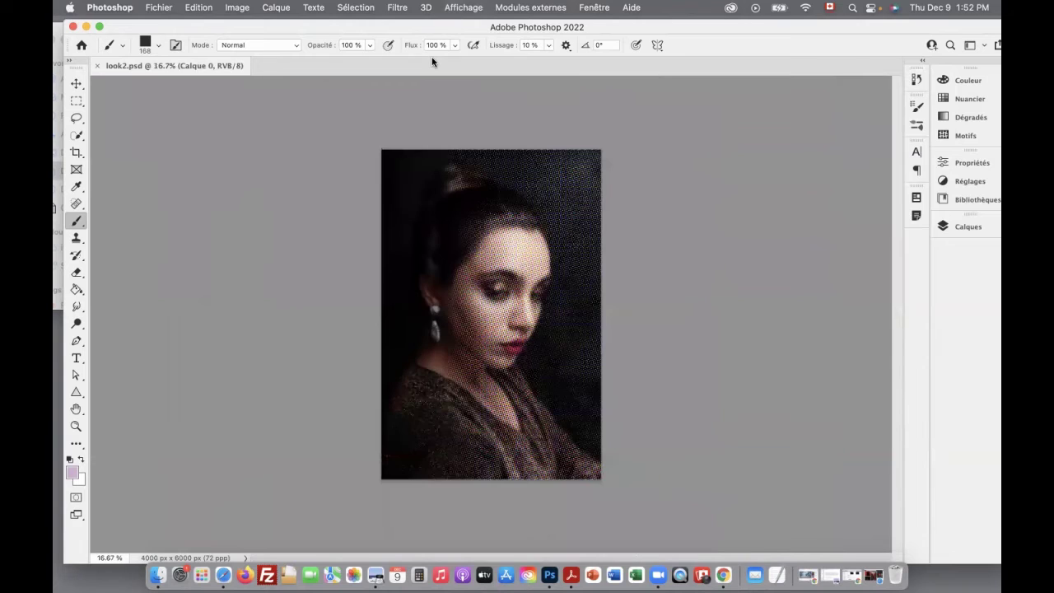
Open the Demi-teintes couleur pixelation settings for look2's Calque 0 and uncover the portrait behind the dialog.
left_click(988, 229)
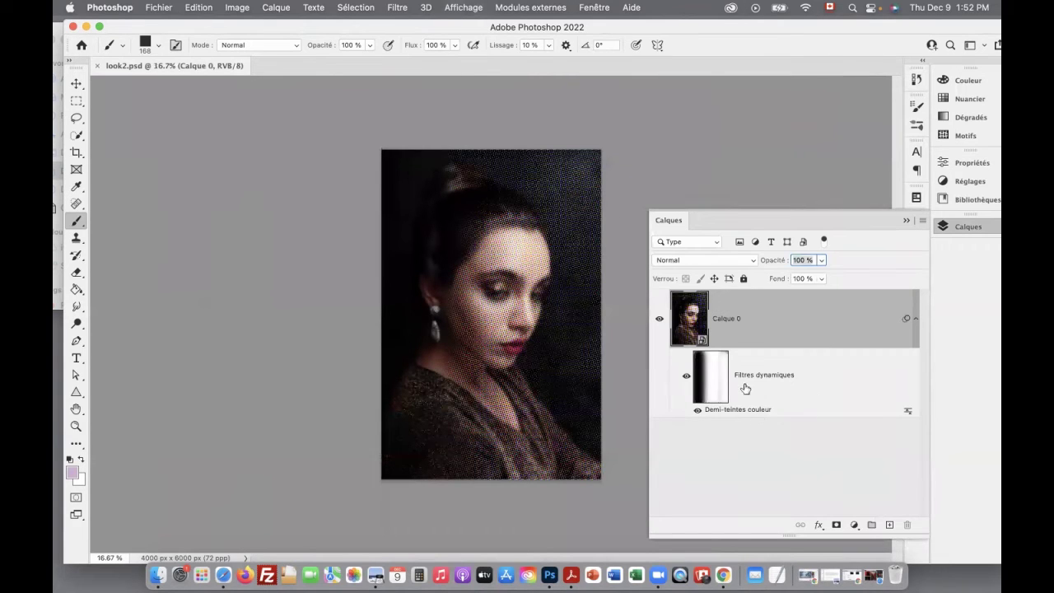
left_click(397, 8)
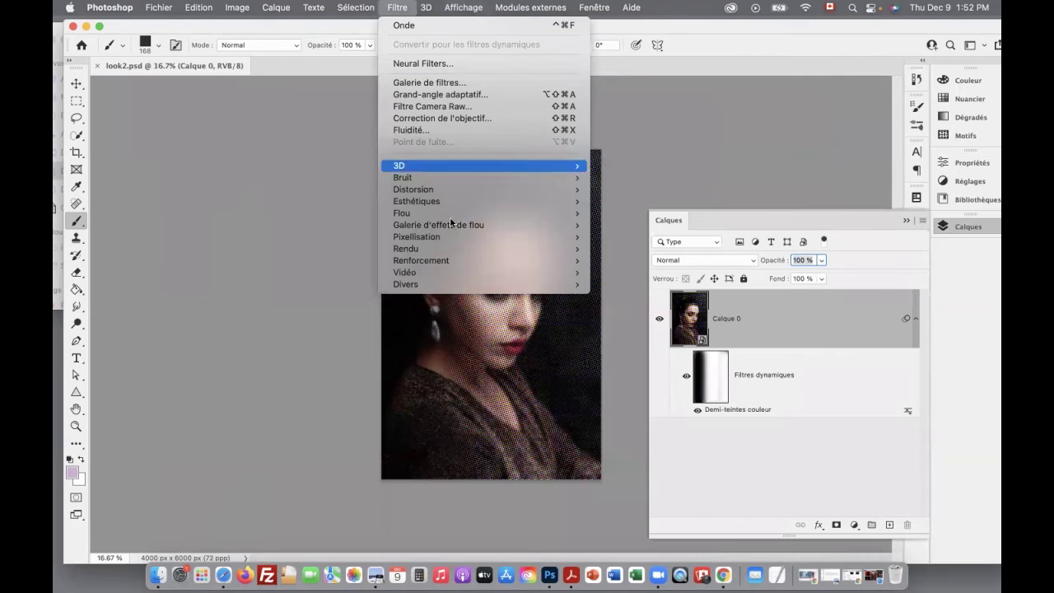
mouse_move(463, 289)
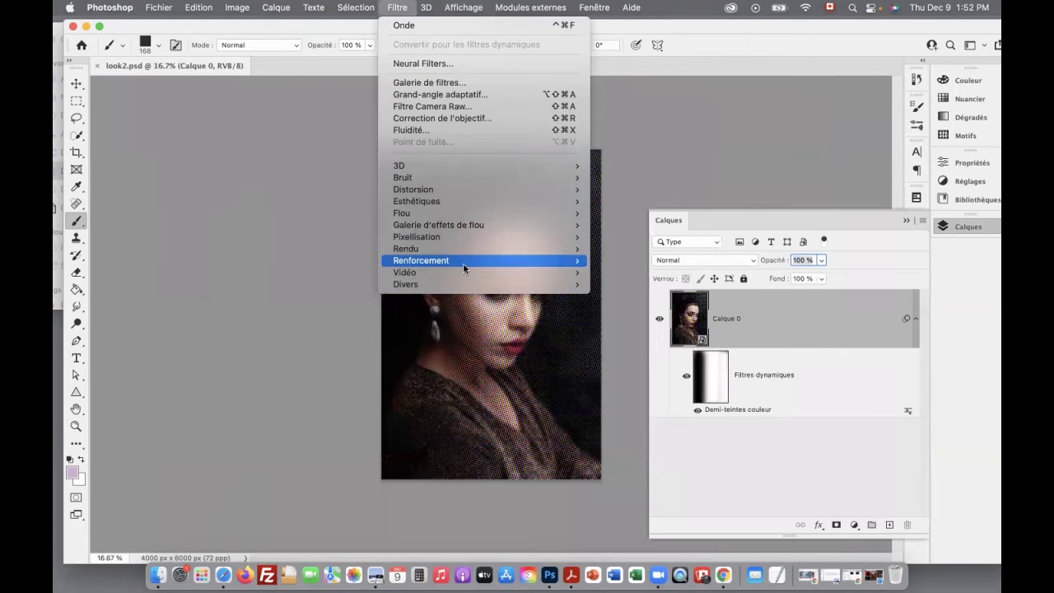
mouse_move(466, 237)
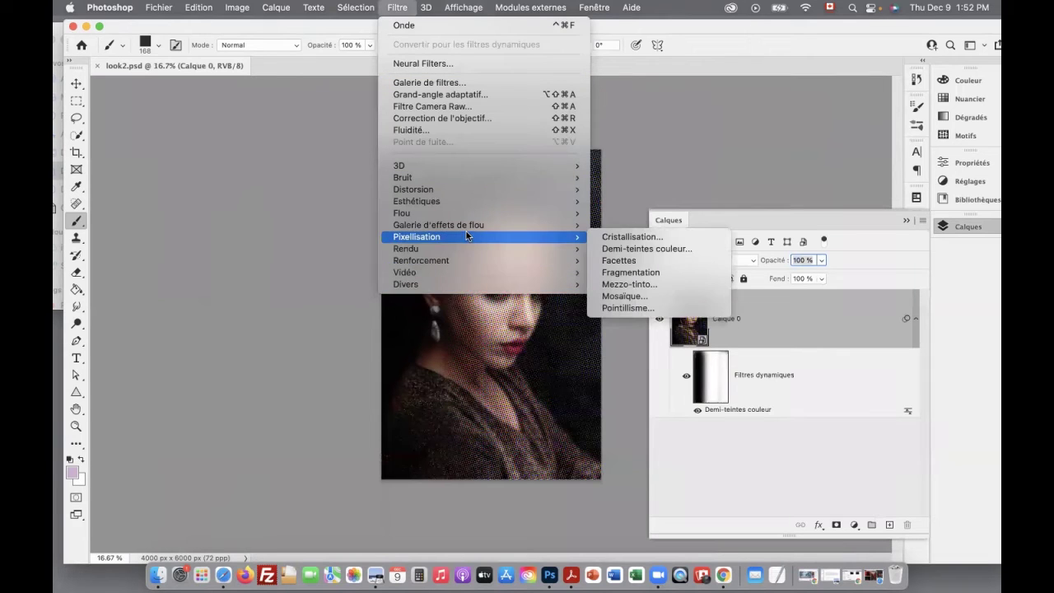
left_click(665, 250)
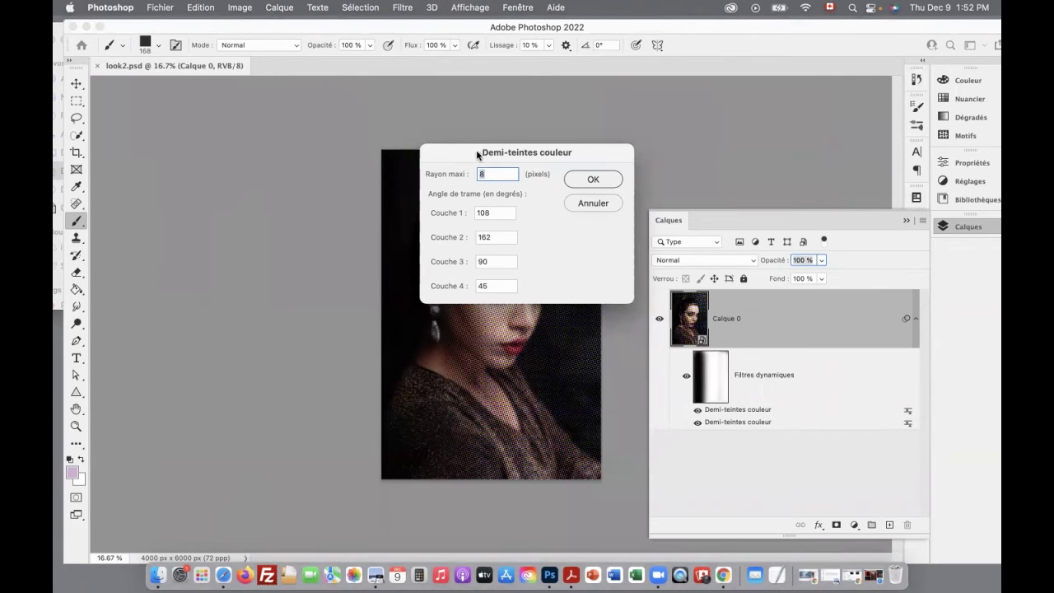
left_click_drag(477, 155, 348, 146)
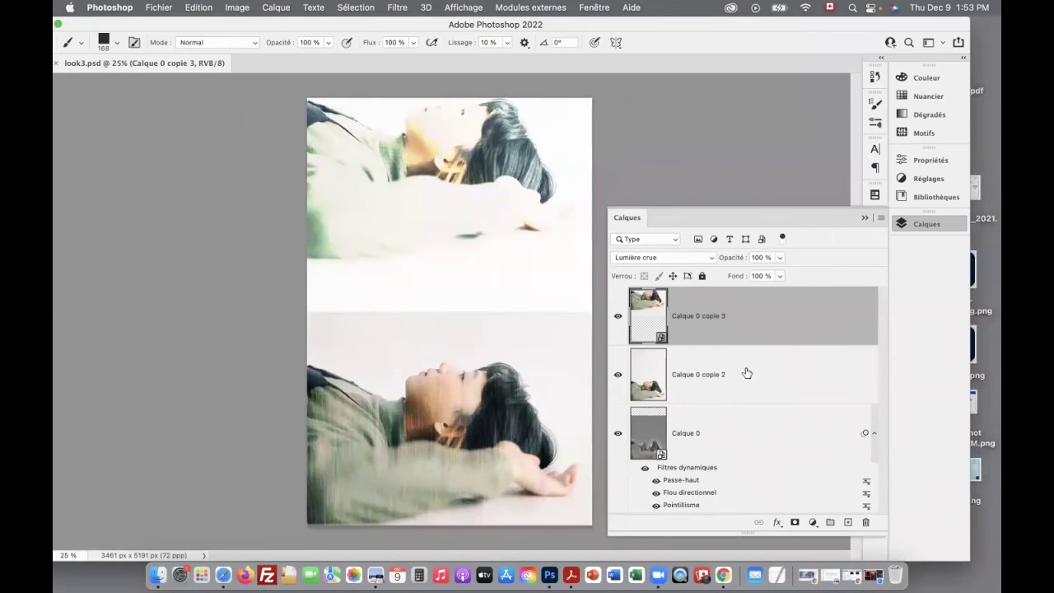
Compare look3.psd with and without the Calque 0 copie 3 layer.
left_click(617, 317)
left_click(616, 318)
left_click(617, 317)
left_click(617, 317)
left_click(617, 318)
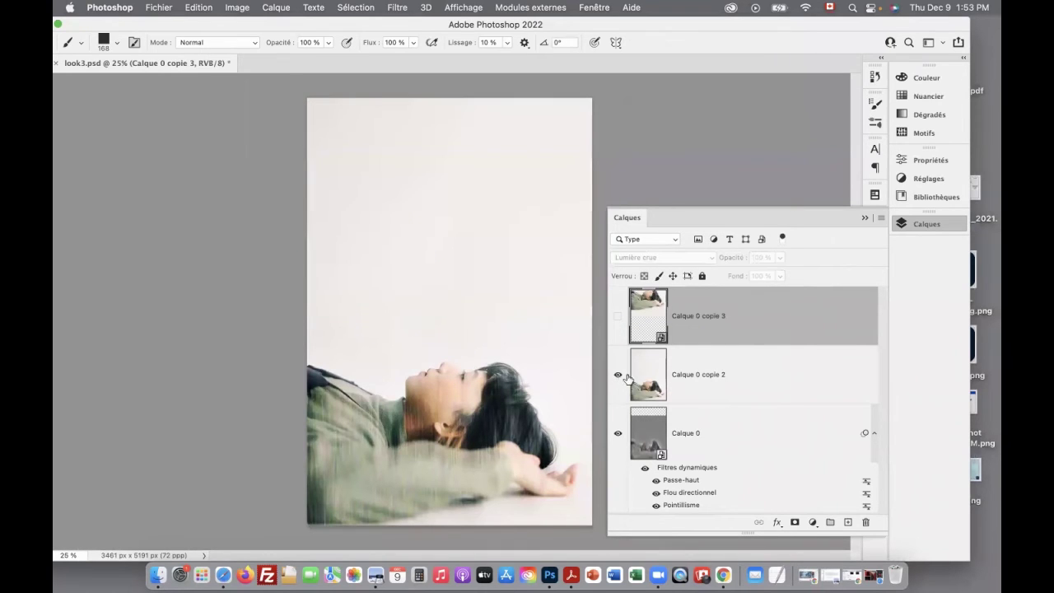
left_click(617, 318)
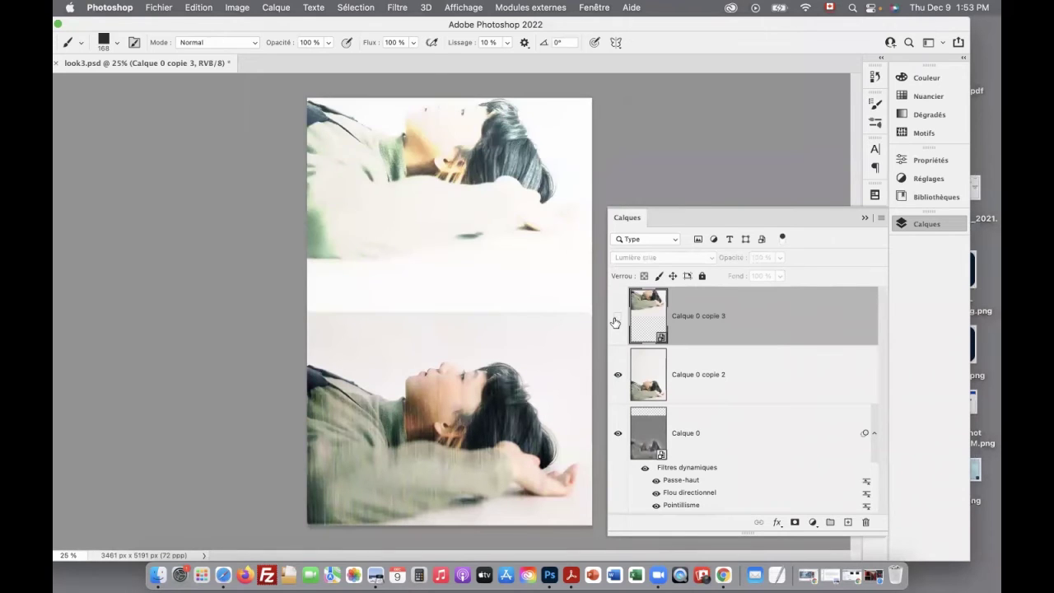
left_click(617, 318)
left_click(617, 319)
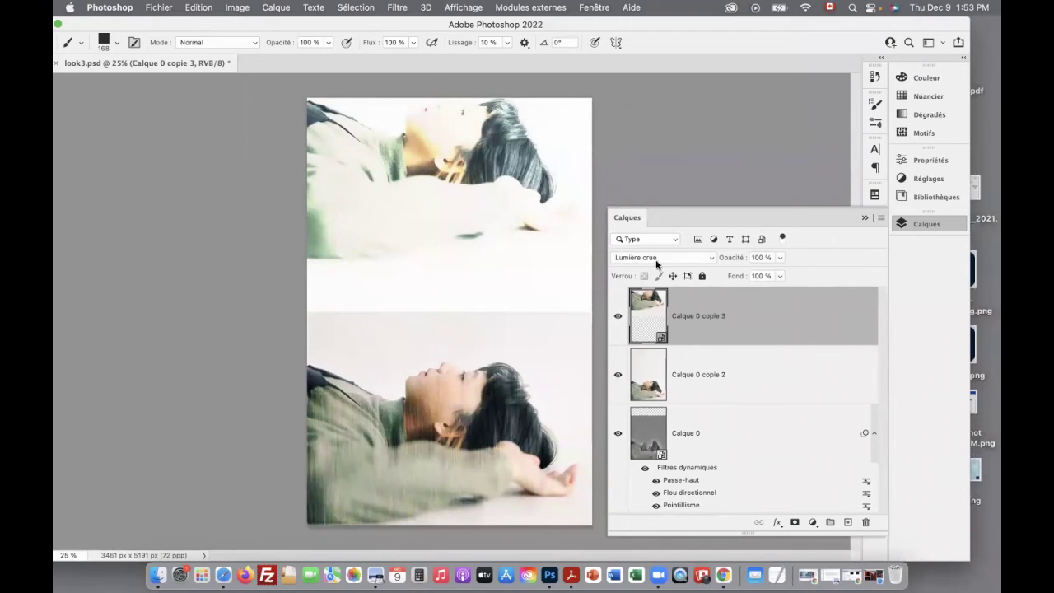
Isolate Calque 0 by hiding both copies above it, and disable its Flou directionnel and Pointillisme smart filters.
left_click(617, 316)
left_click(618, 375)
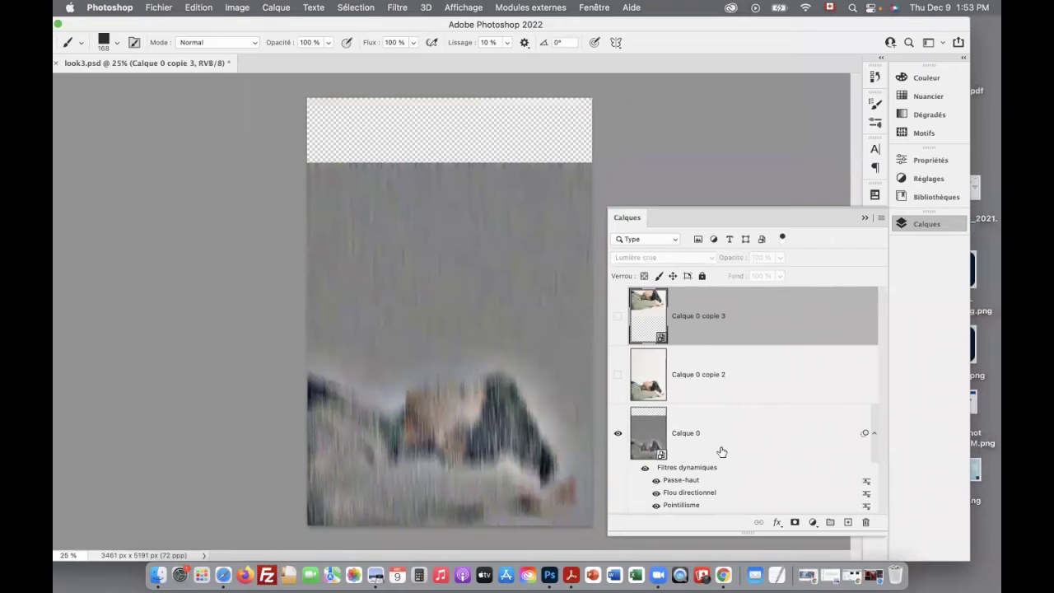
left_click(728, 452)
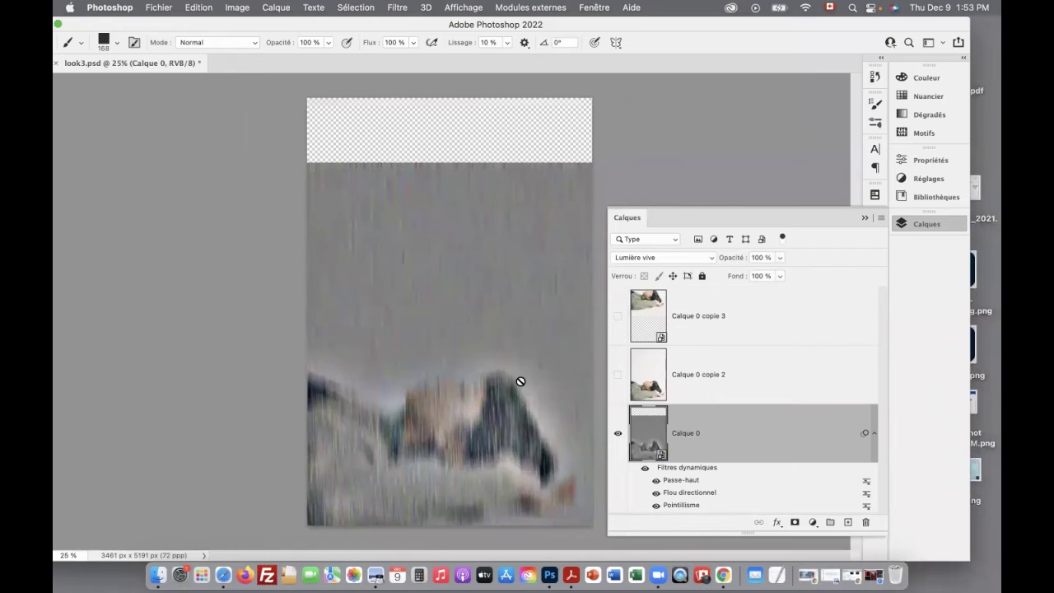
left_click(657, 492)
left_click(657, 504)
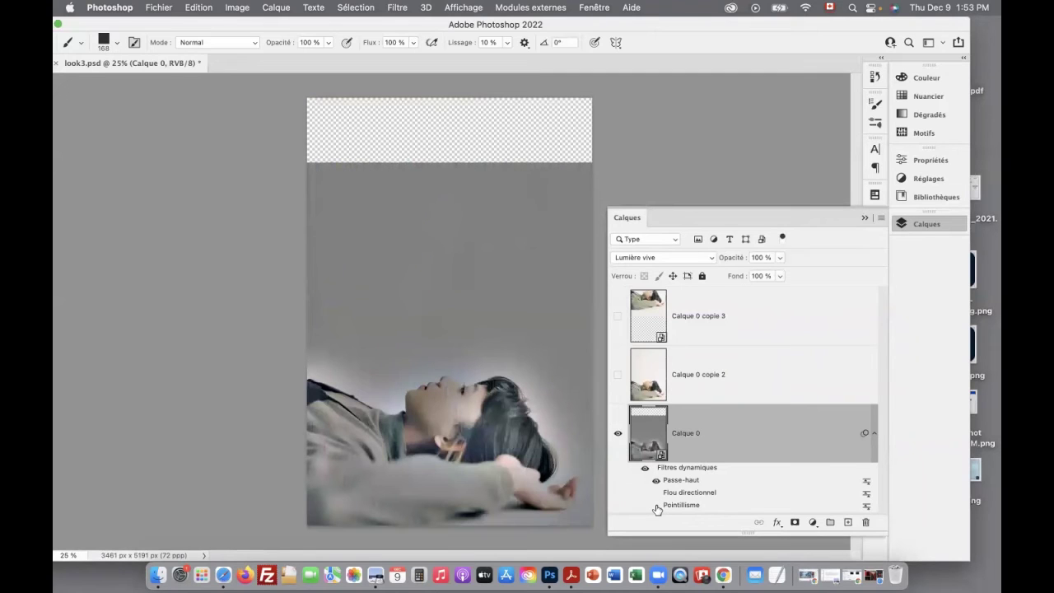
Set the radius of Calque 0's Passe-haut smart filter to 47.2 pixels.
double_click(674, 482)
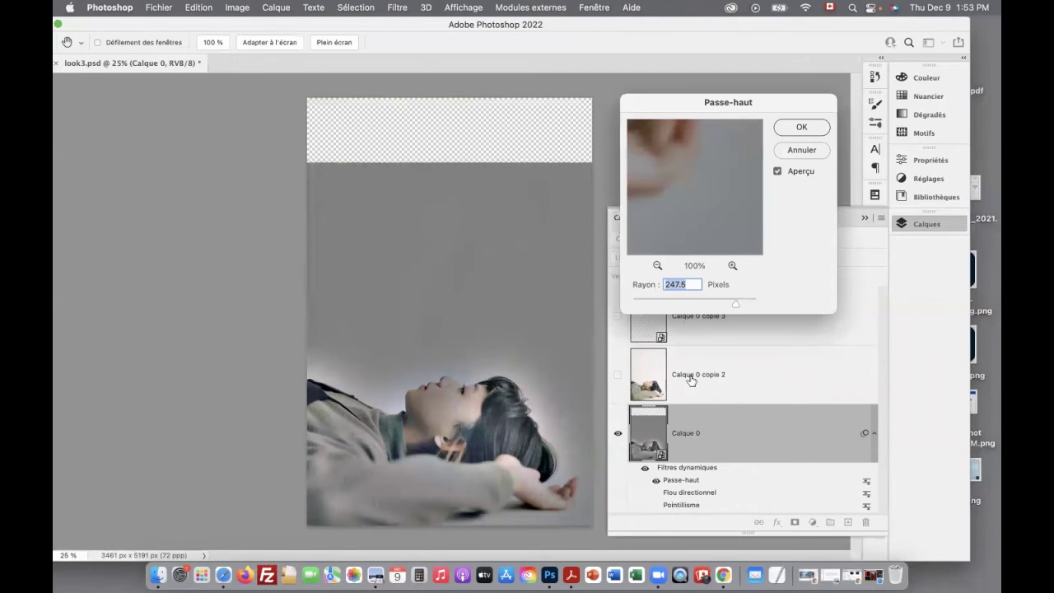
left_click_drag(733, 306, 690, 302)
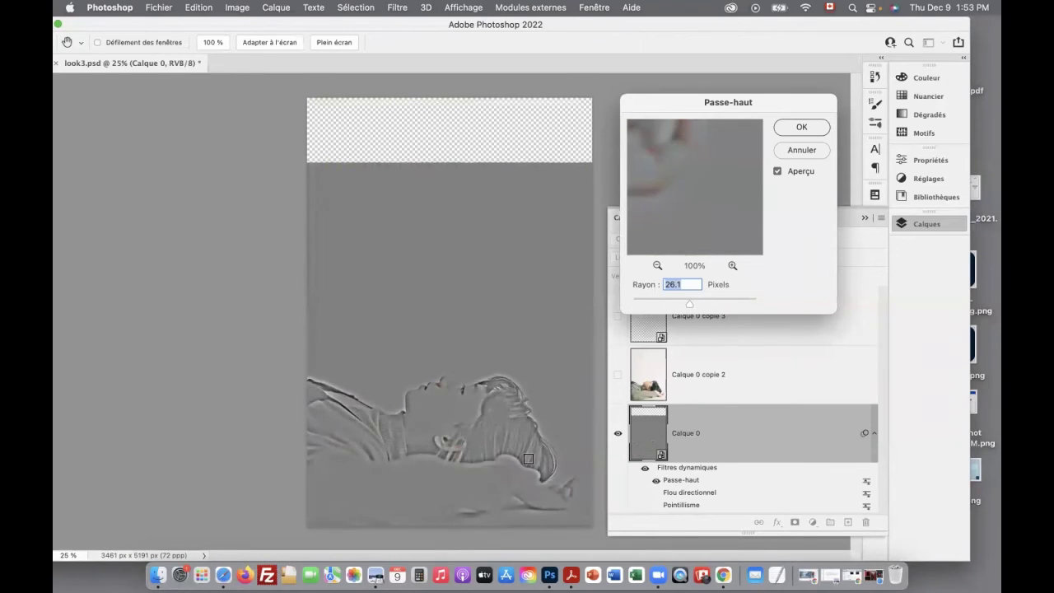
mouse_move(689, 303)
left_mouse_down()
mouse_move(728, 303)
mouse_move(694, 304)
left_mouse_up()
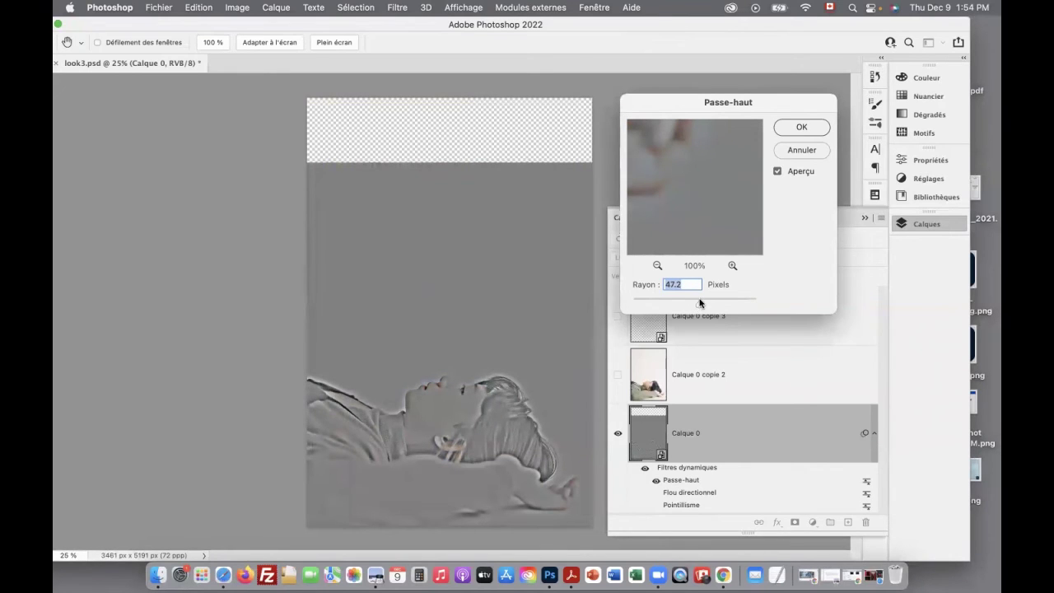
key("Return")
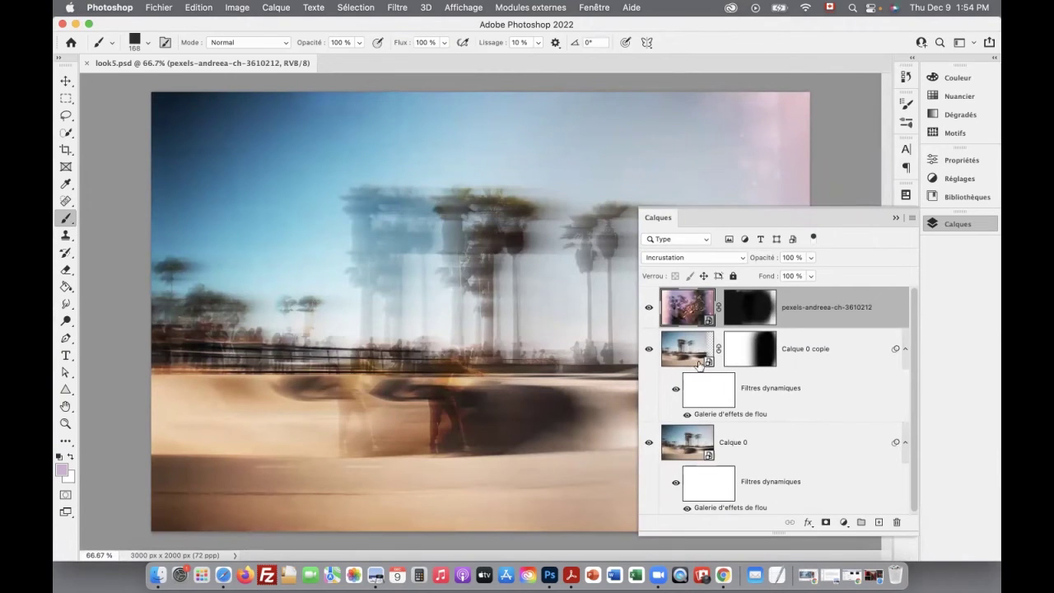
Isolate look5's pexels-andreea-ch-3610212 layer, compare it without and with its mask, and show both Calque layers beneath it again.
left_click(649, 308, "alt")
left_click(743, 320, "shift")
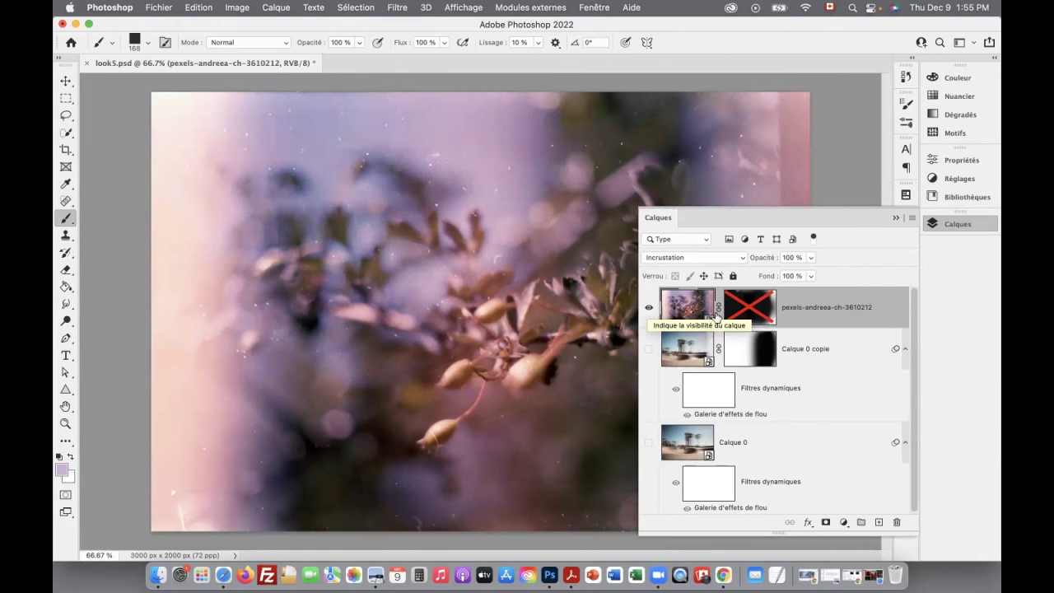
left_click(760, 315, "shift")
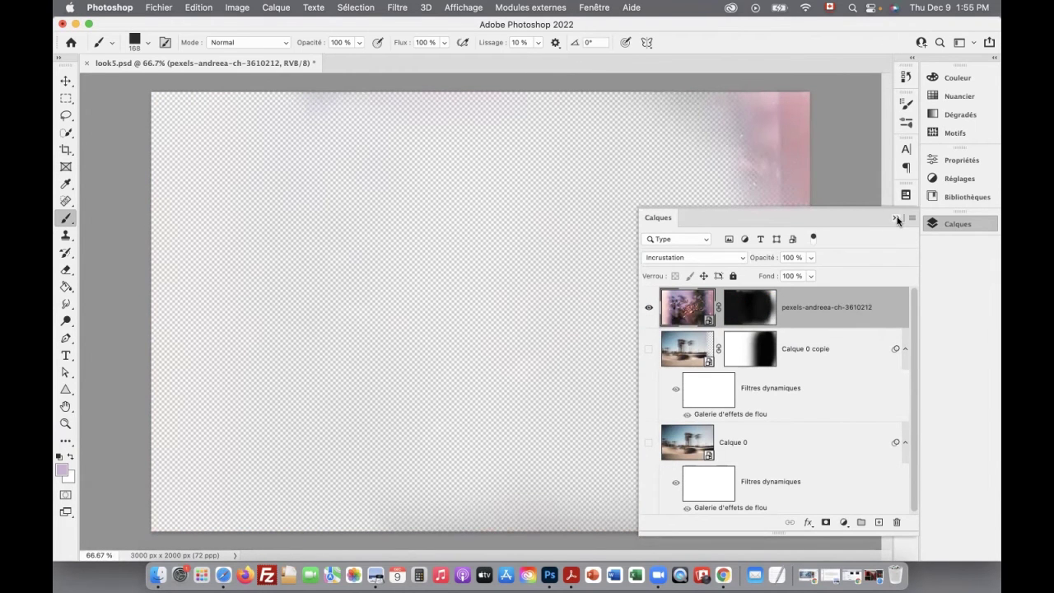
left_click(897, 218)
left_click(941, 224)
left_click(649, 349)
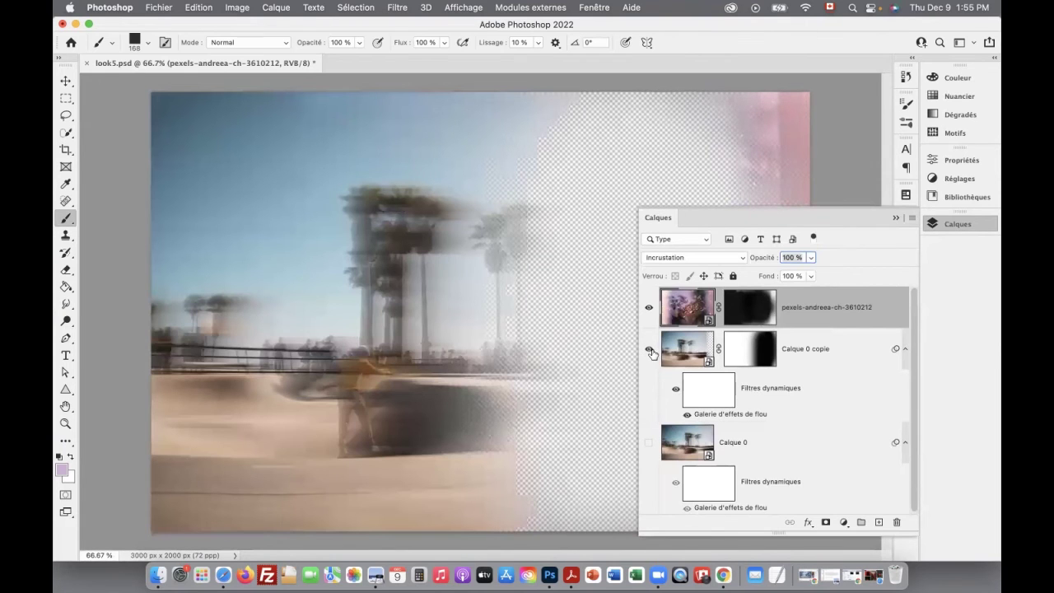
left_click(649, 443)
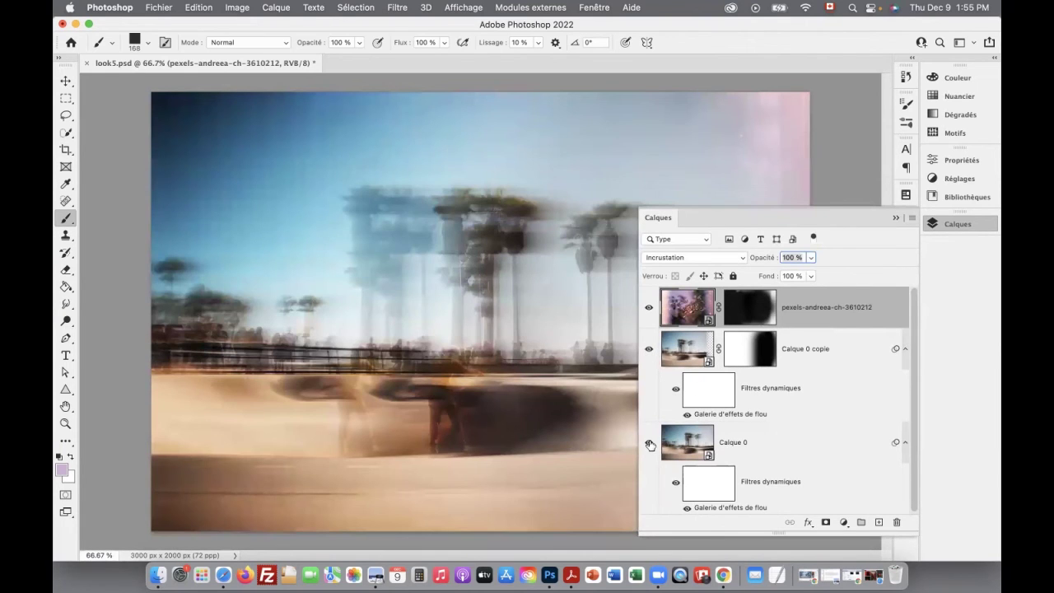
Hide the pexels-andreea-ch-3610212 and Calque 0 copie layers, select Calque 0, and uncover the full image.
left_click(651, 308)
left_click(649, 350)
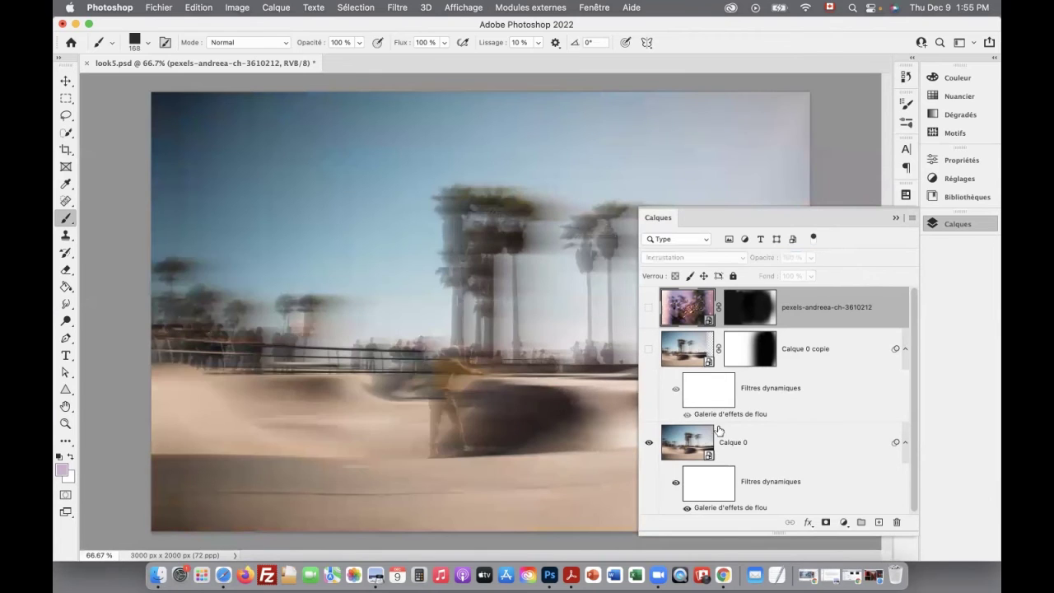
left_click(803, 399)
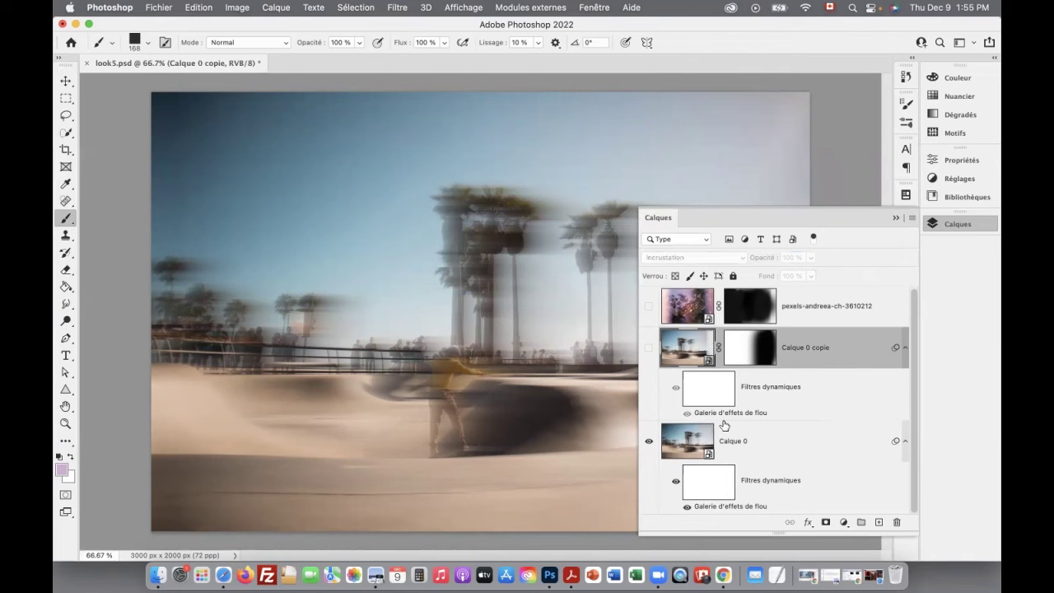
left_click(796, 458)
left_click(894, 217)
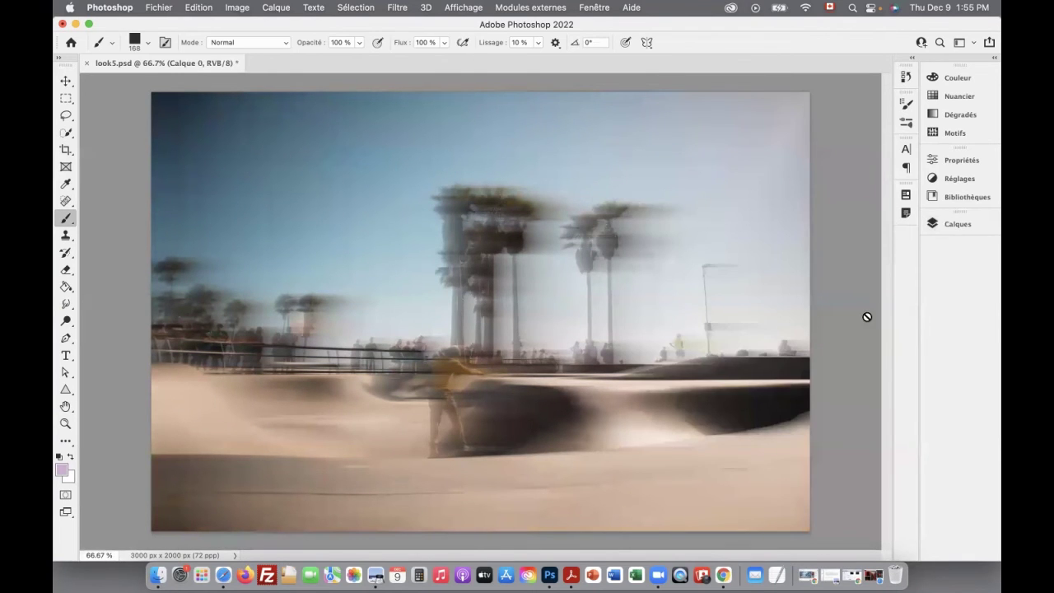
Try a Flou de tracé on Calque 0, lengthening its horizontal path in both directions and bending the middle downward.
left_click(400, 8)
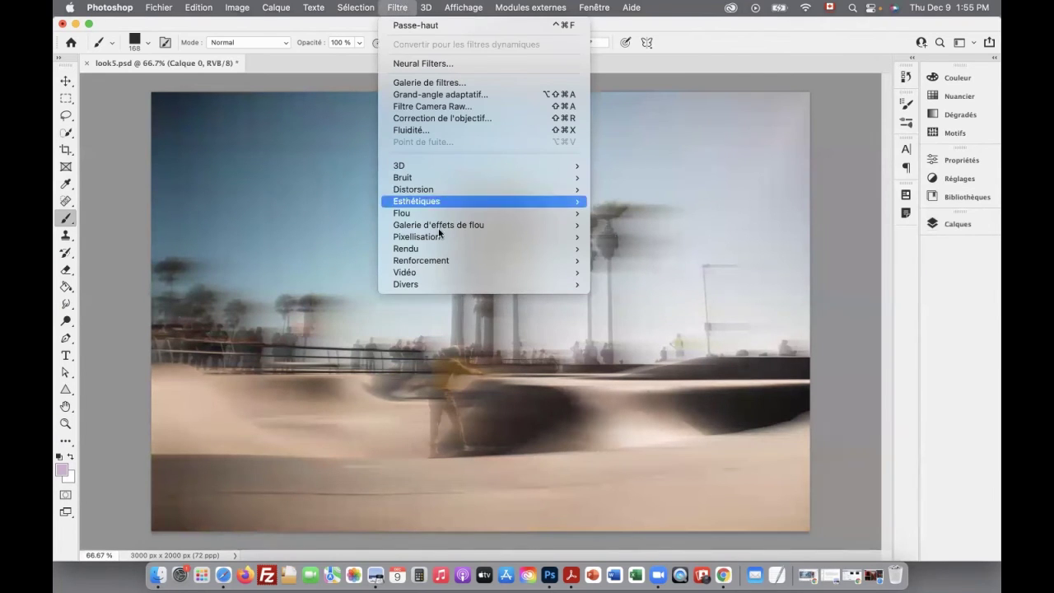
mouse_move(544, 225)
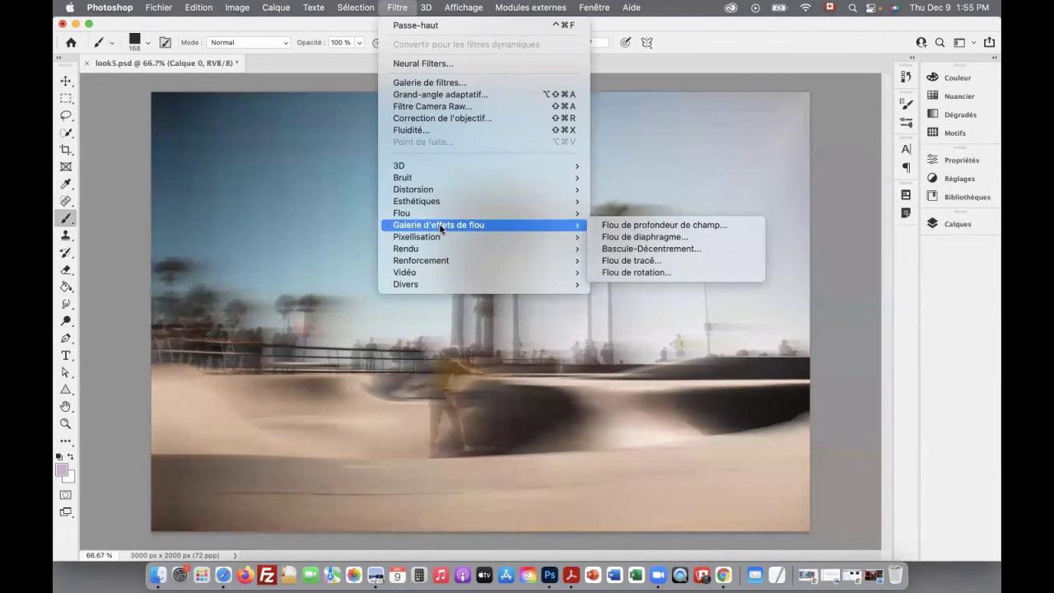
left_click(649, 262)
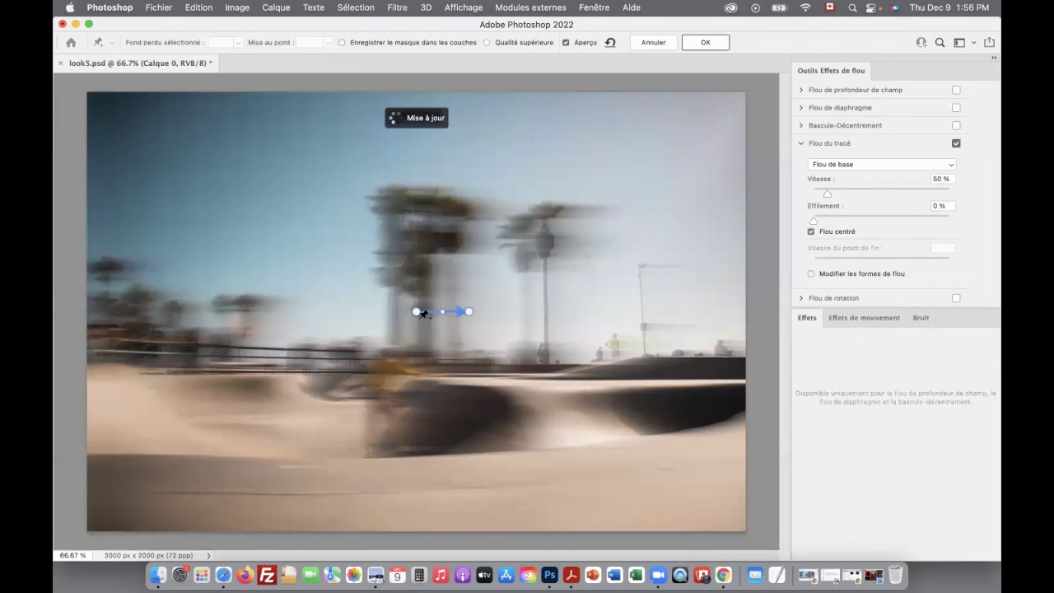
left_click_drag(416, 311, 228, 315)
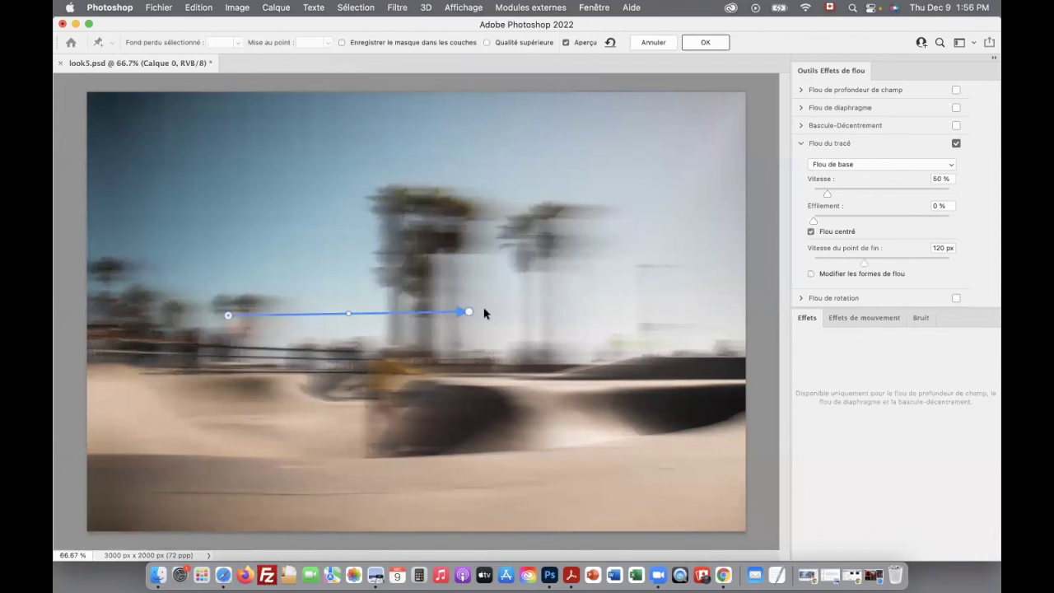
left_click_drag(469, 313, 553, 318)
left_click_drag(392, 317, 427, 380)
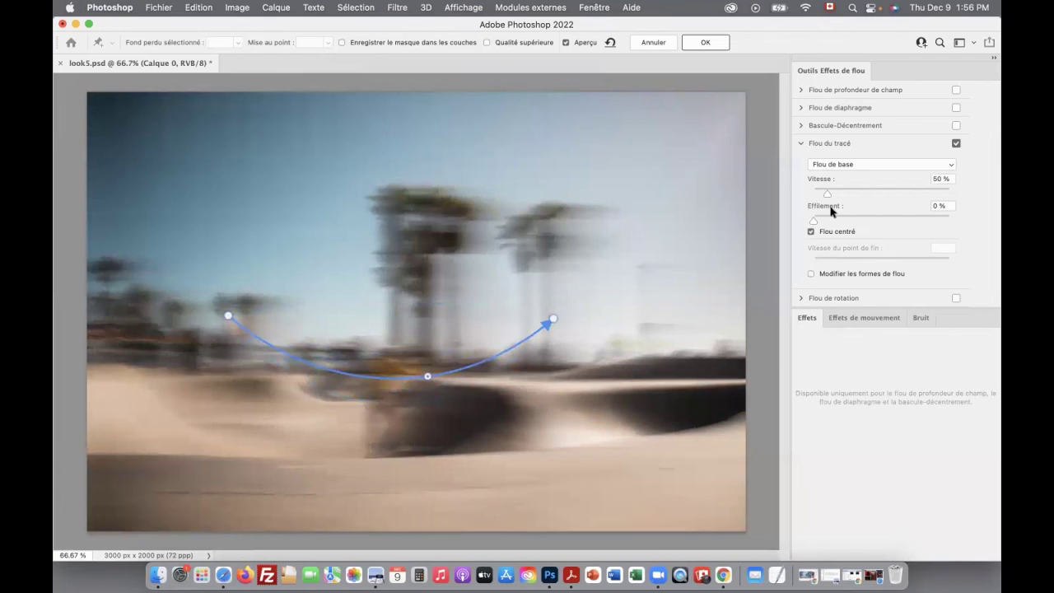
Try path blur speeds of 239% and 341%, and cancel the blur.
left_click(876, 190)
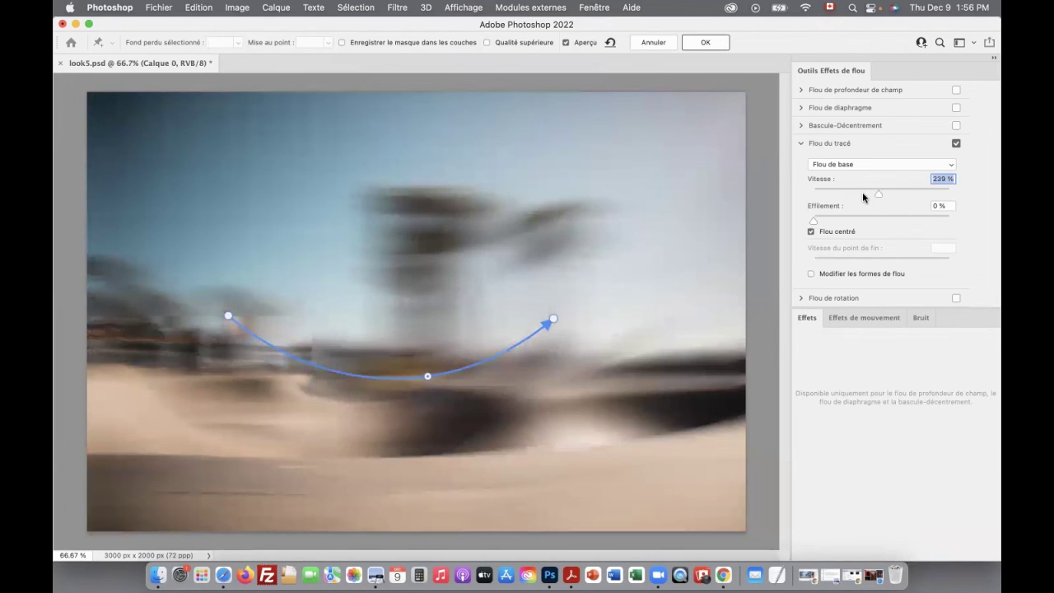
left_click_drag(880, 193, 904, 193)
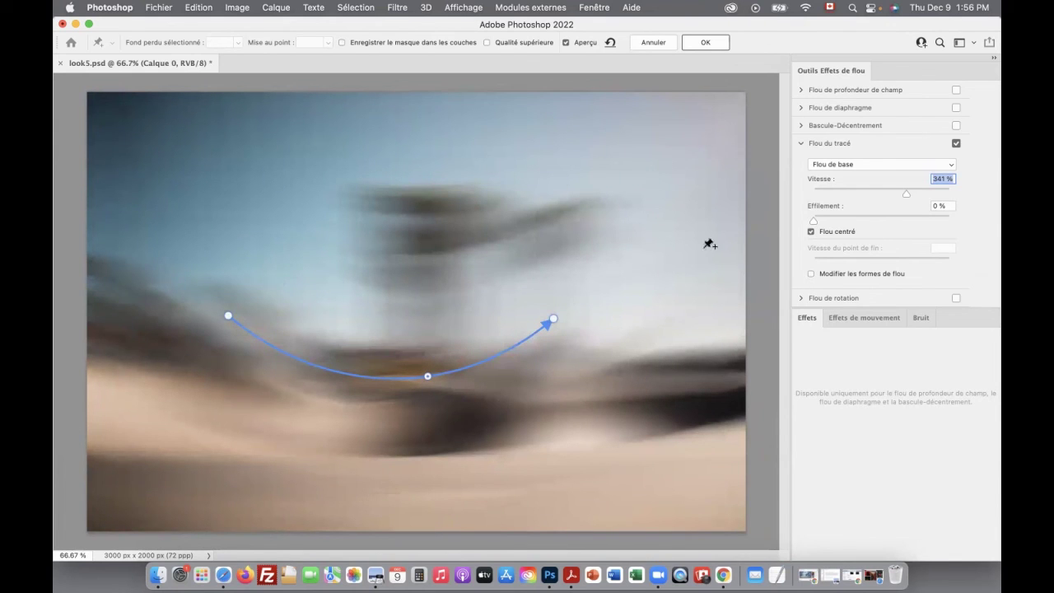
left_click(652, 42)
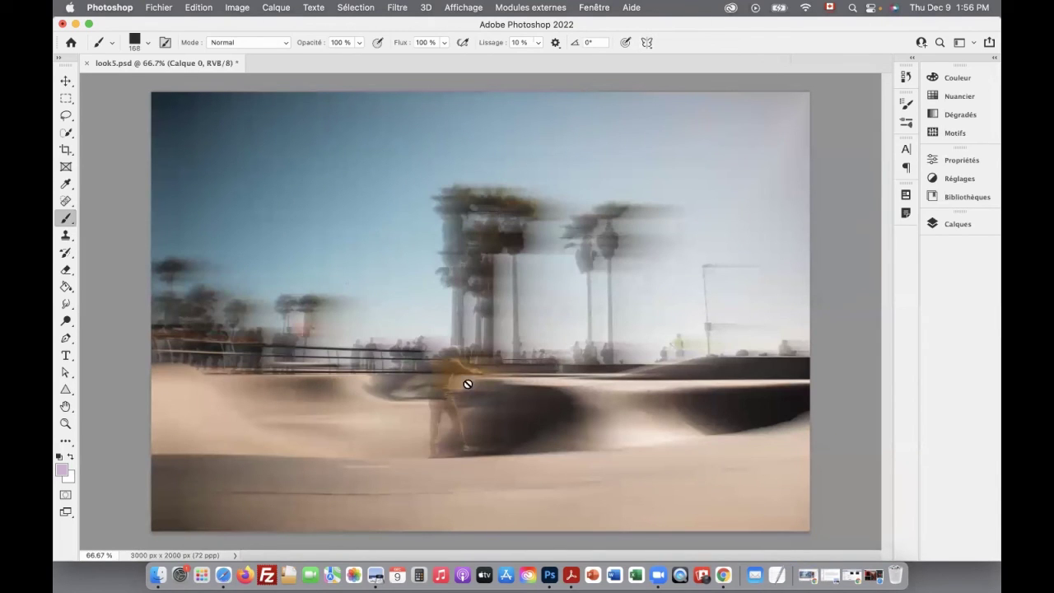
Show Calque 0 copie and the pexels-andreea-ch-3610212 layer one after the other, examining each change on the full image.
left_click(977, 228)
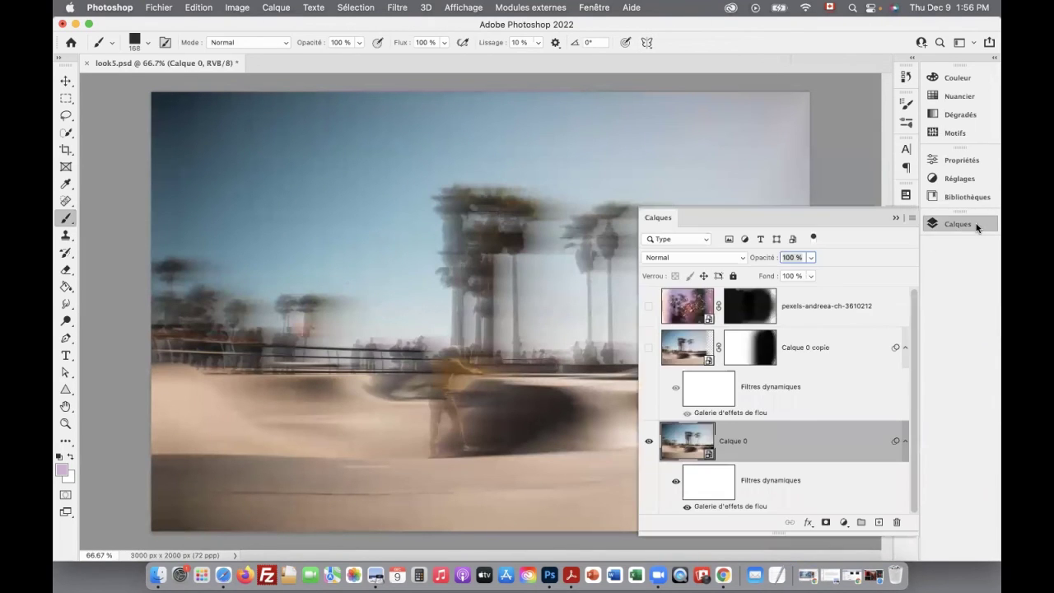
left_click(649, 348)
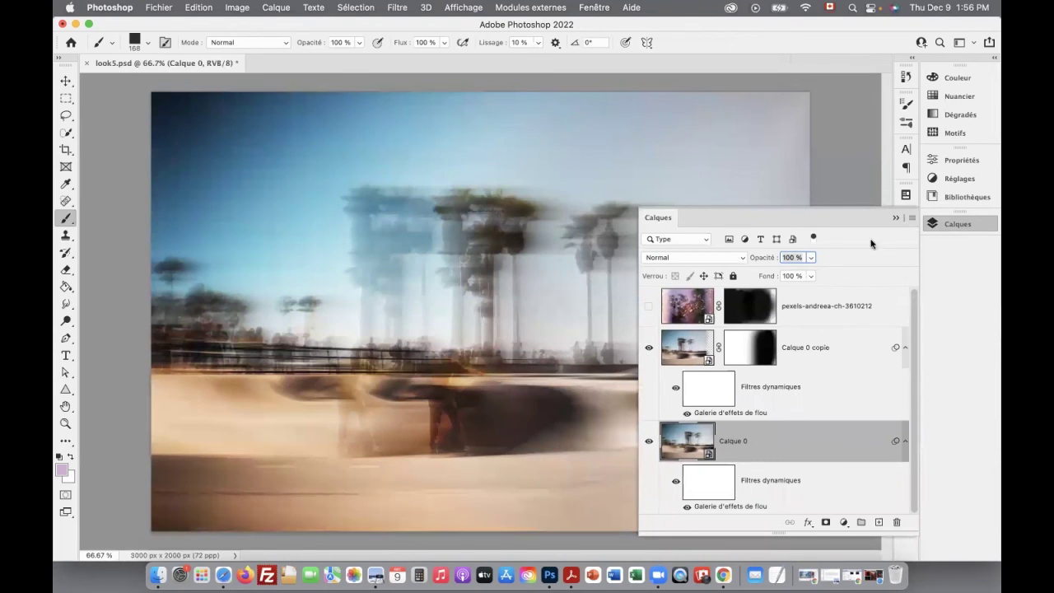
left_click(896, 218)
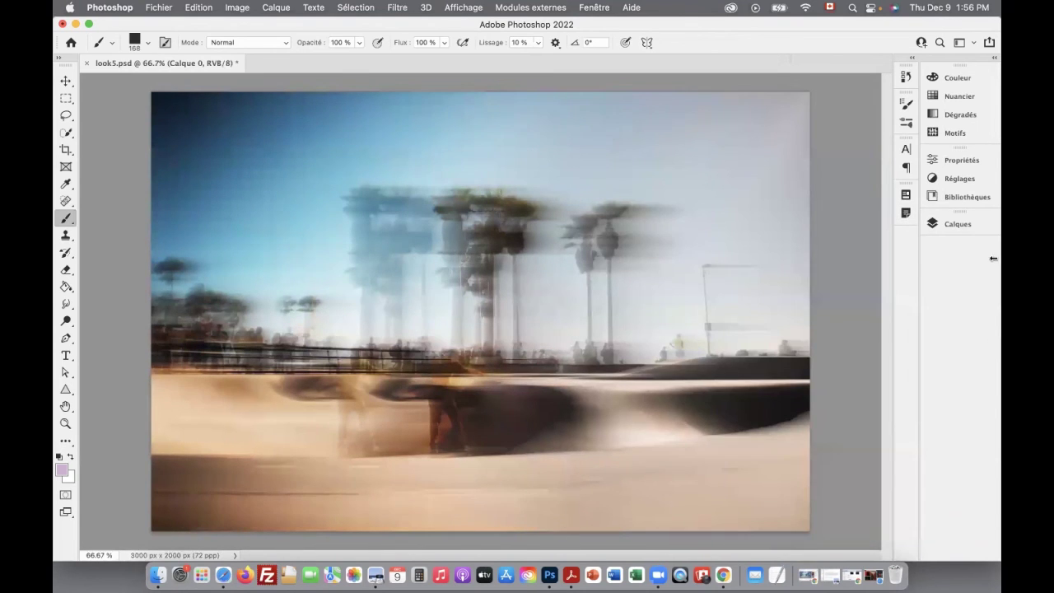
left_click(986, 232)
left_click(649, 310)
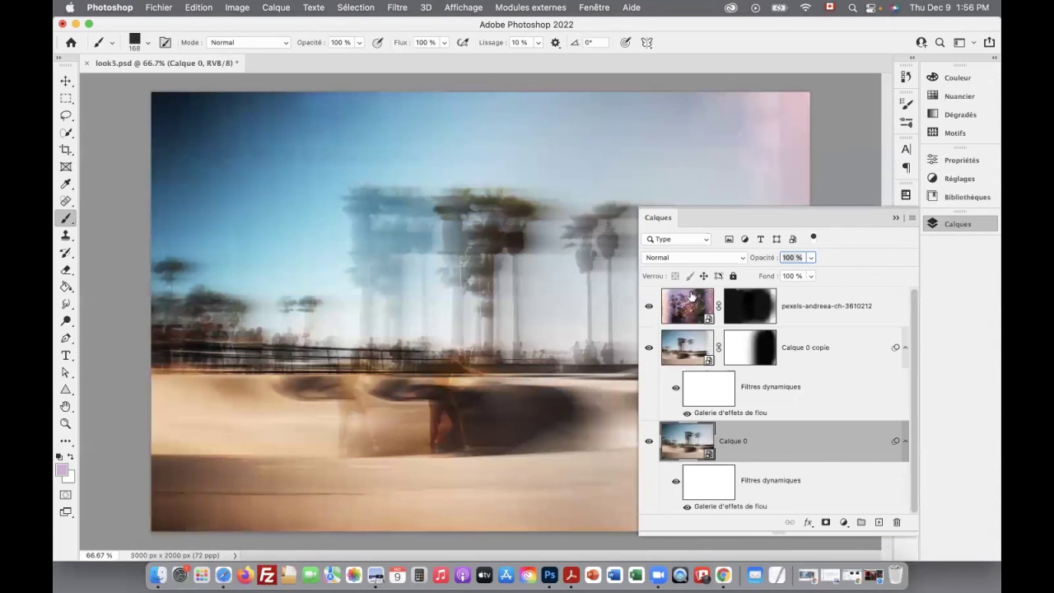
left_click(896, 218)
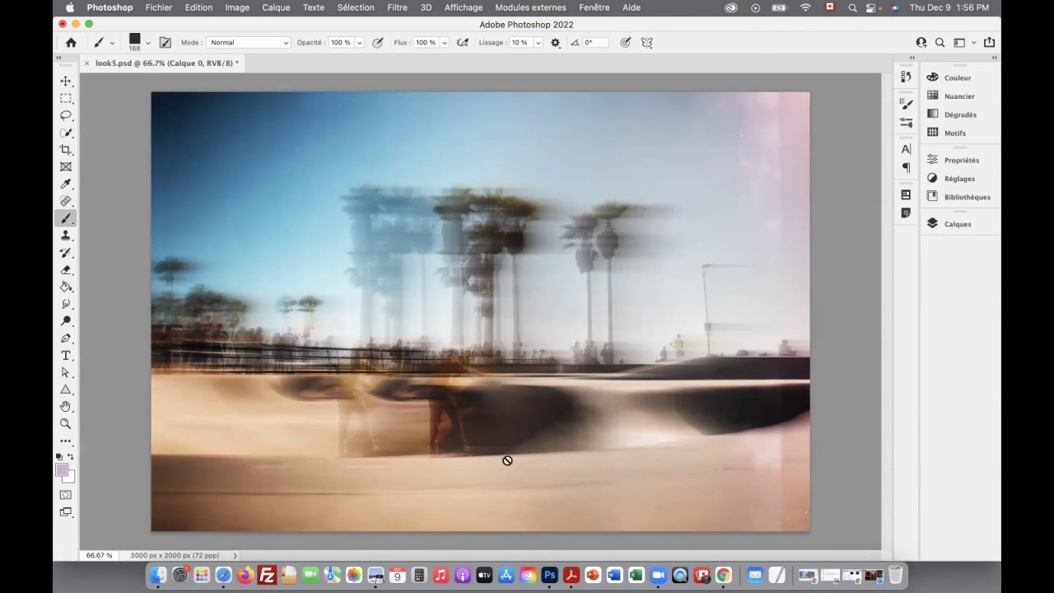
Quit Photoshop.
key("super+q")
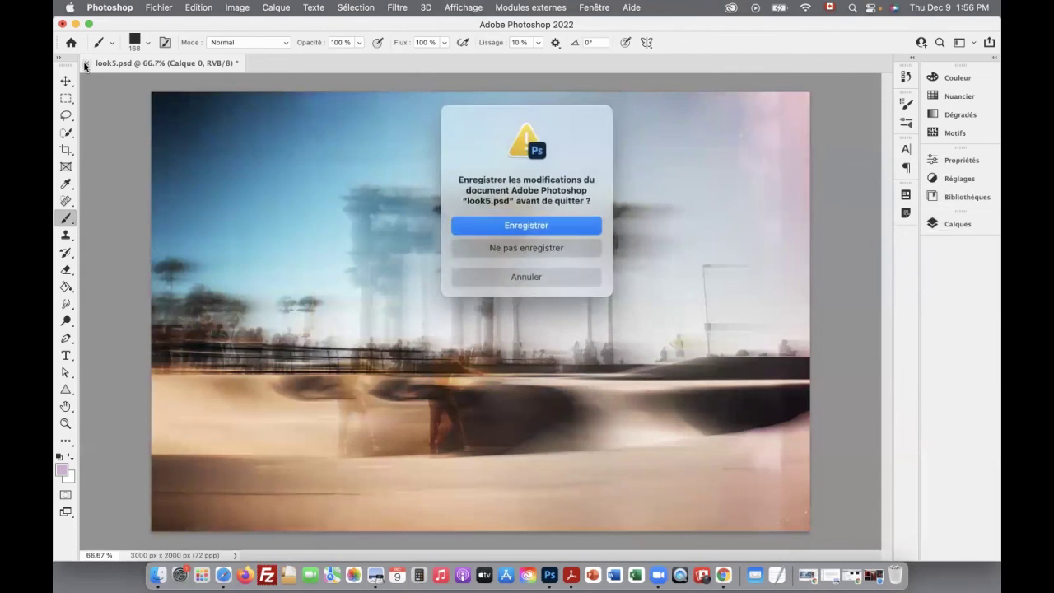